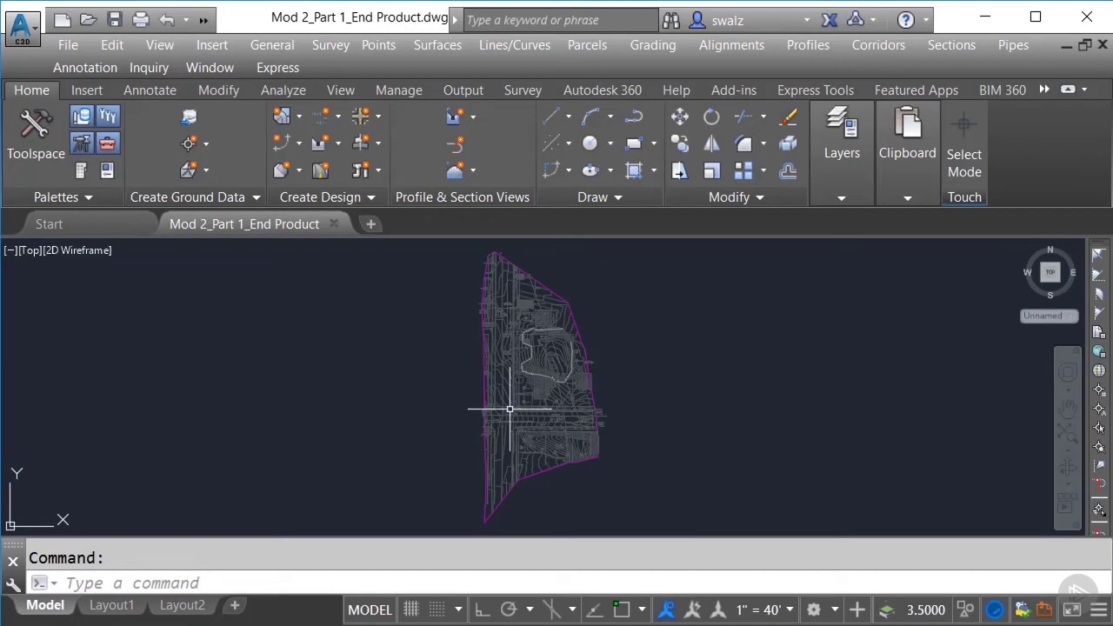
Step: Set the pressure network catalog to the Imperial_AWWA_PushOn.sqlite database file
mouse_move(509, 408)
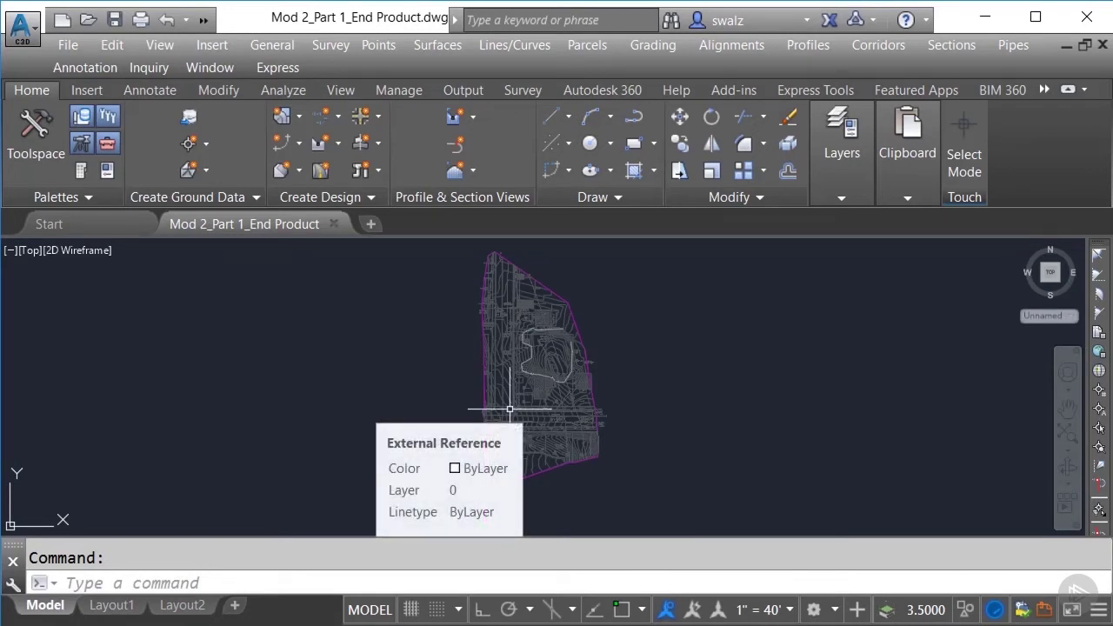
left_click(509, 409)
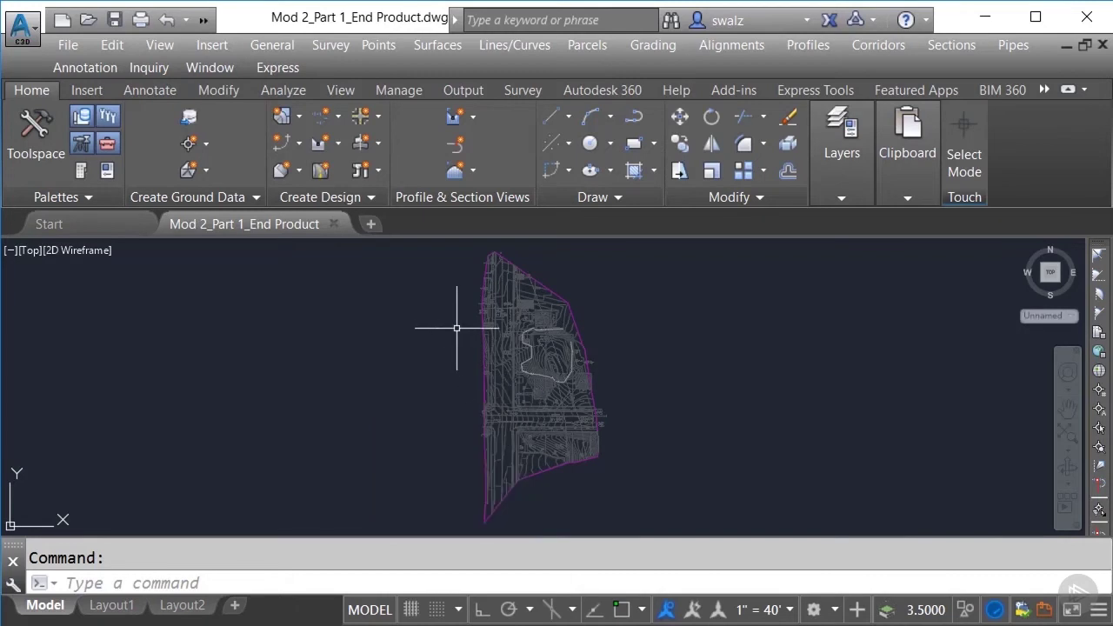
left_click(356, 197)
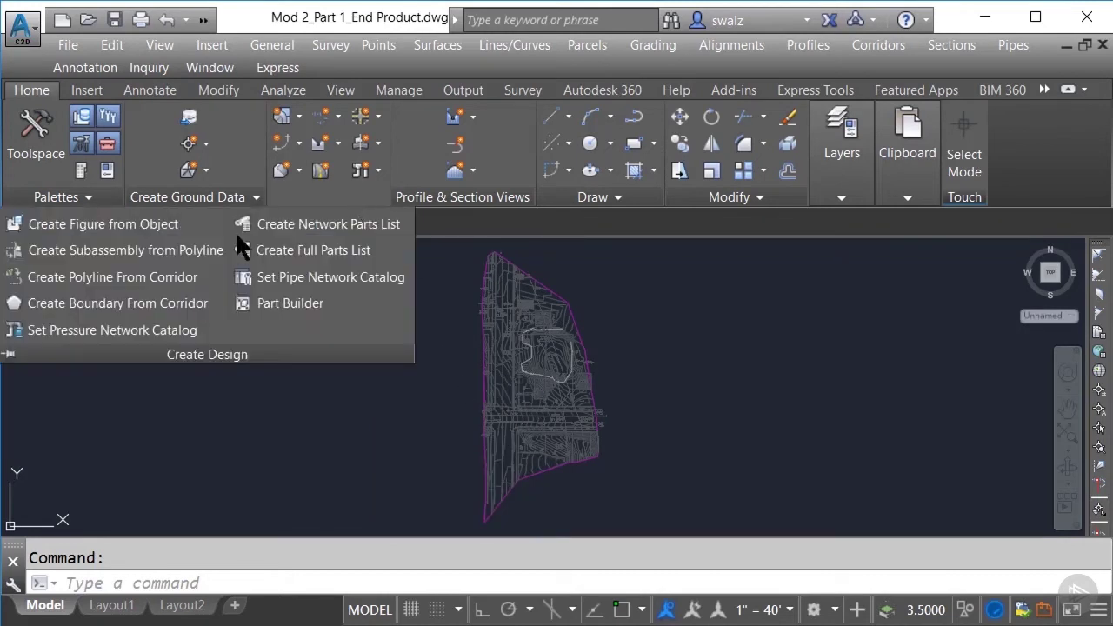
left_click(167, 329)
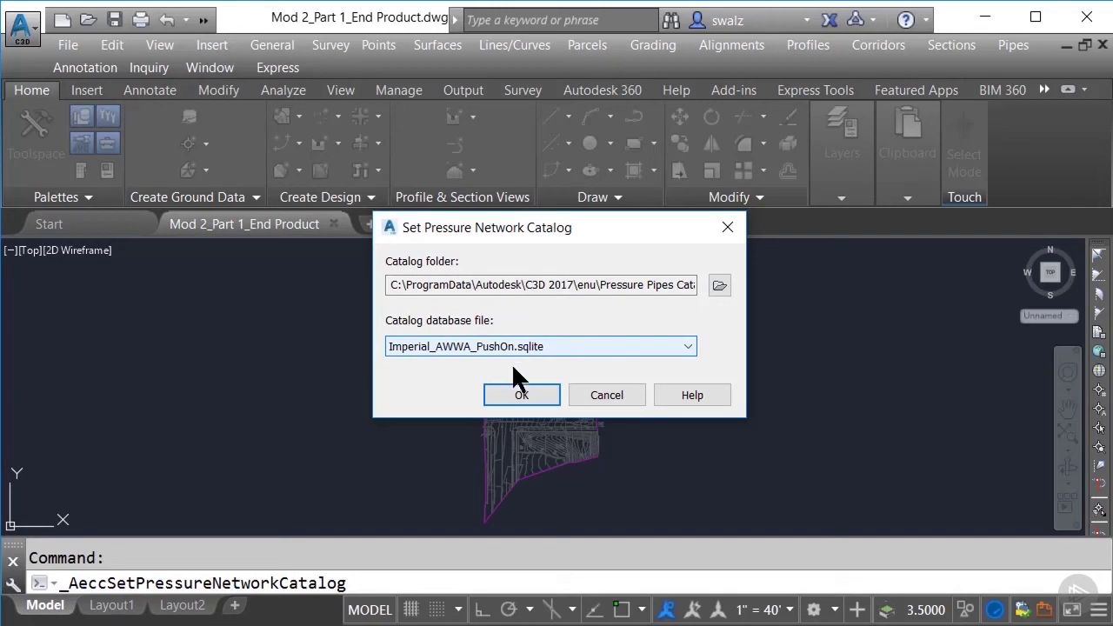
left_click(521, 395)
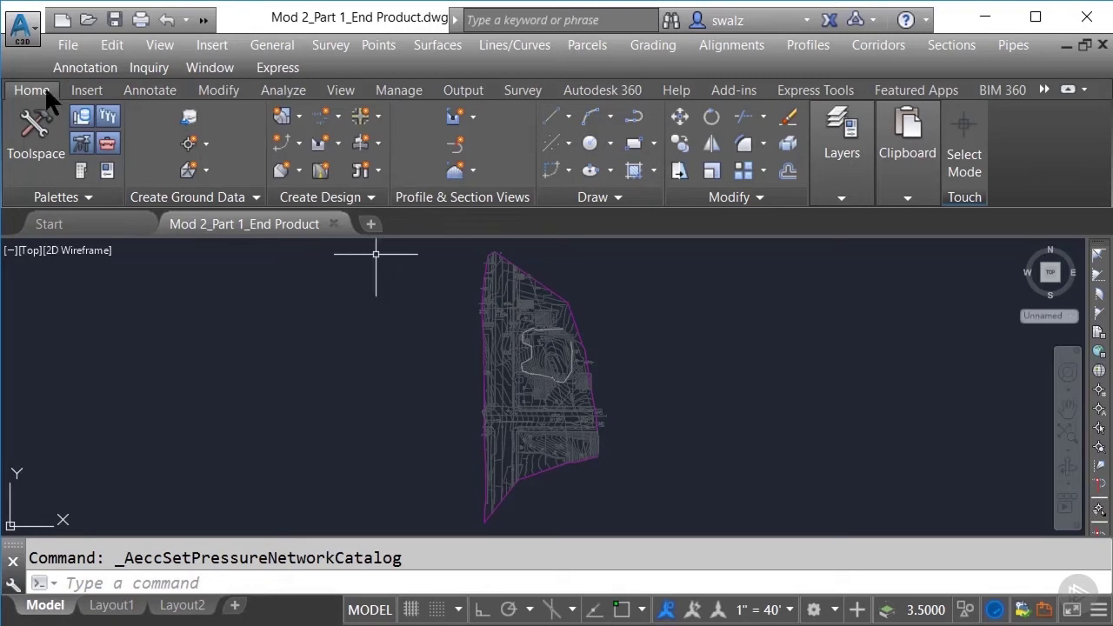
Step: Display the Toolspace settings and examine the existing pressure pipe styles, from Centerline (Water) through Standard
left_click(47, 144)
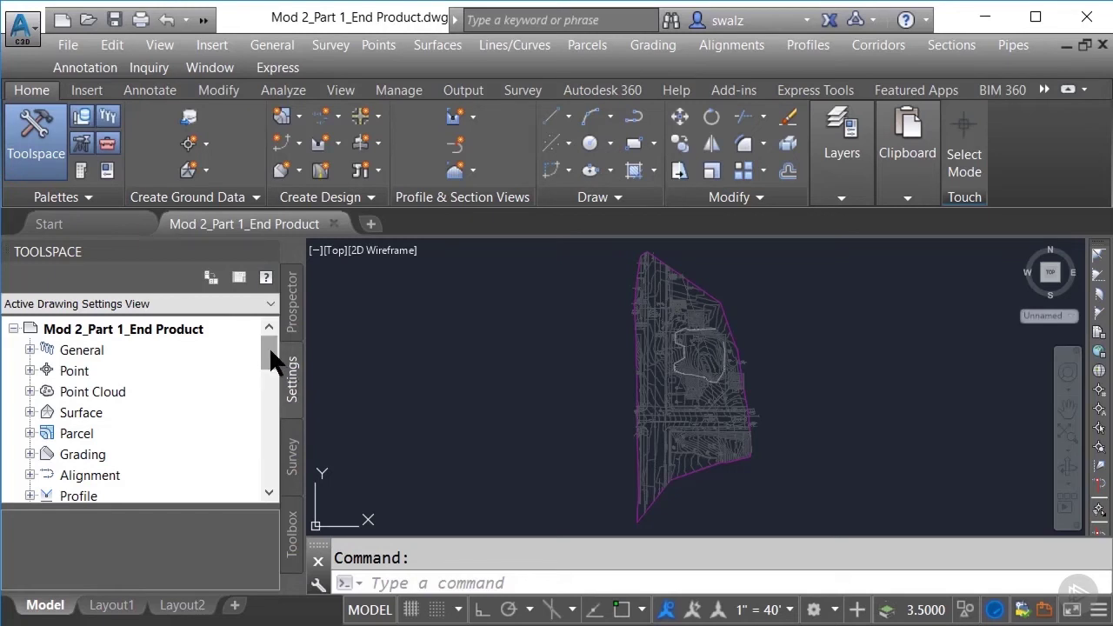
left_click_drag(270, 351, 272, 432)
left_click(31, 392)
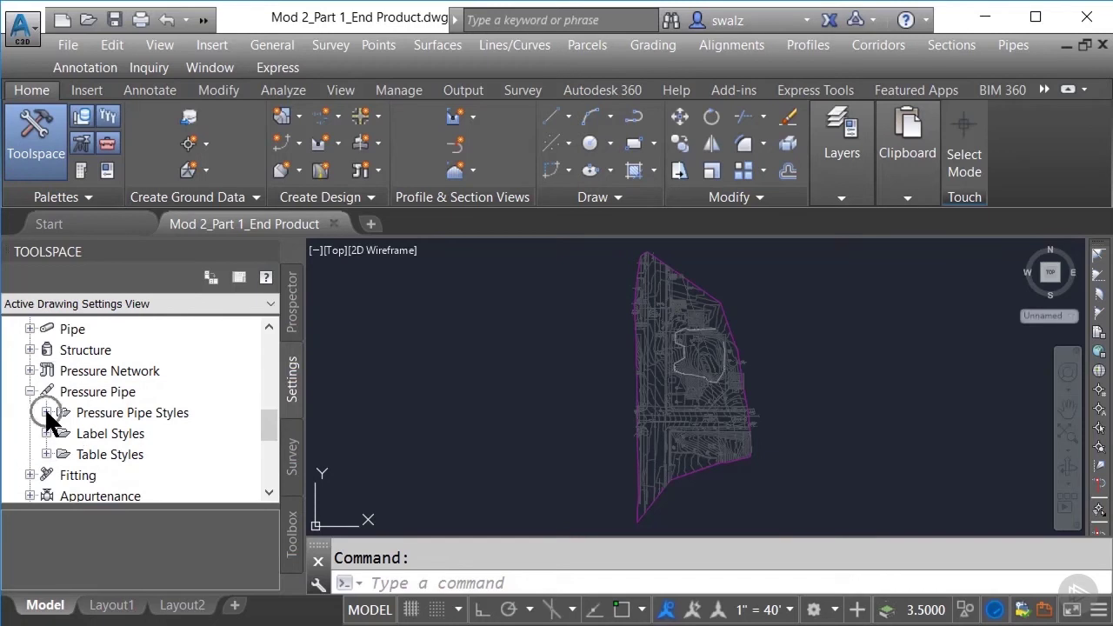
left_click(46, 412)
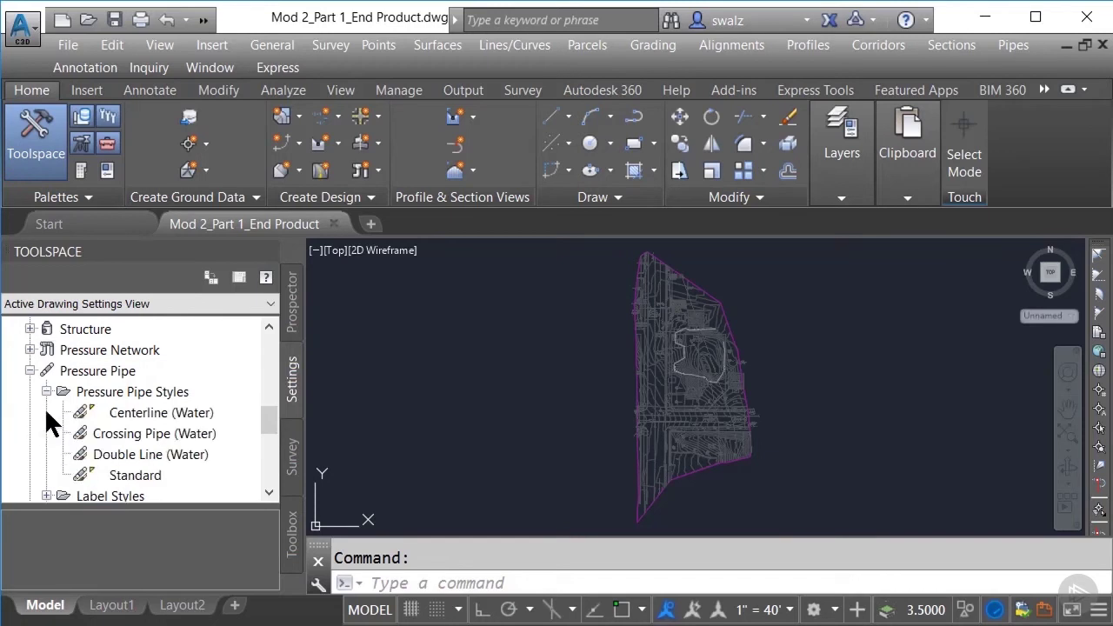
left_click(227, 412)
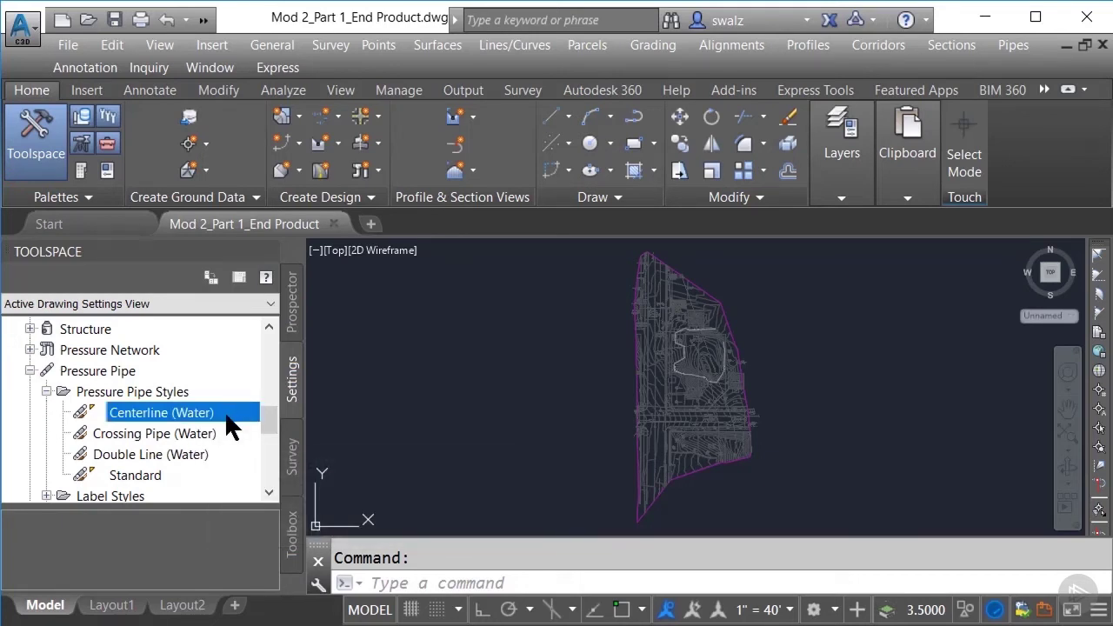
left_click(208, 432)
left_click(207, 453)
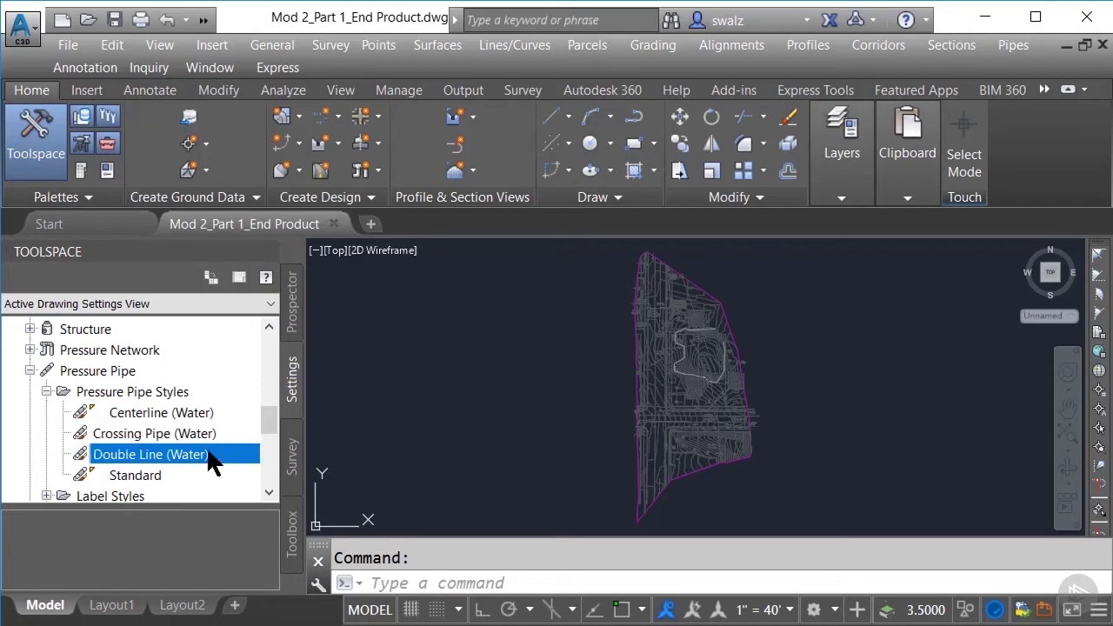
left_click(174, 480)
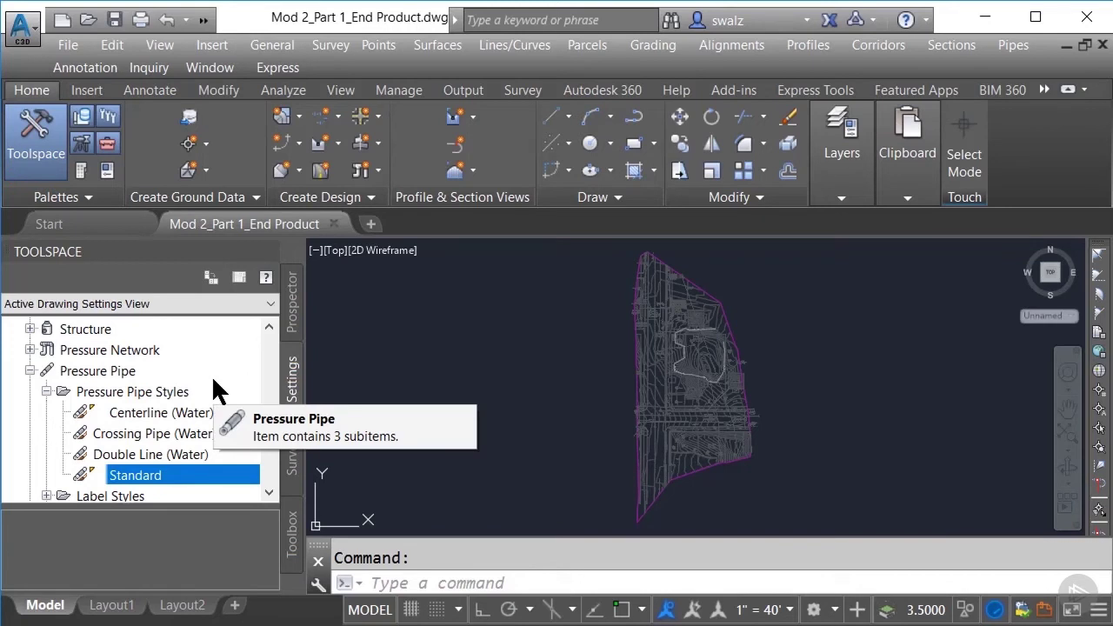
Step: Create a new pressure pipe style named Demonstration
right_click(170, 391)
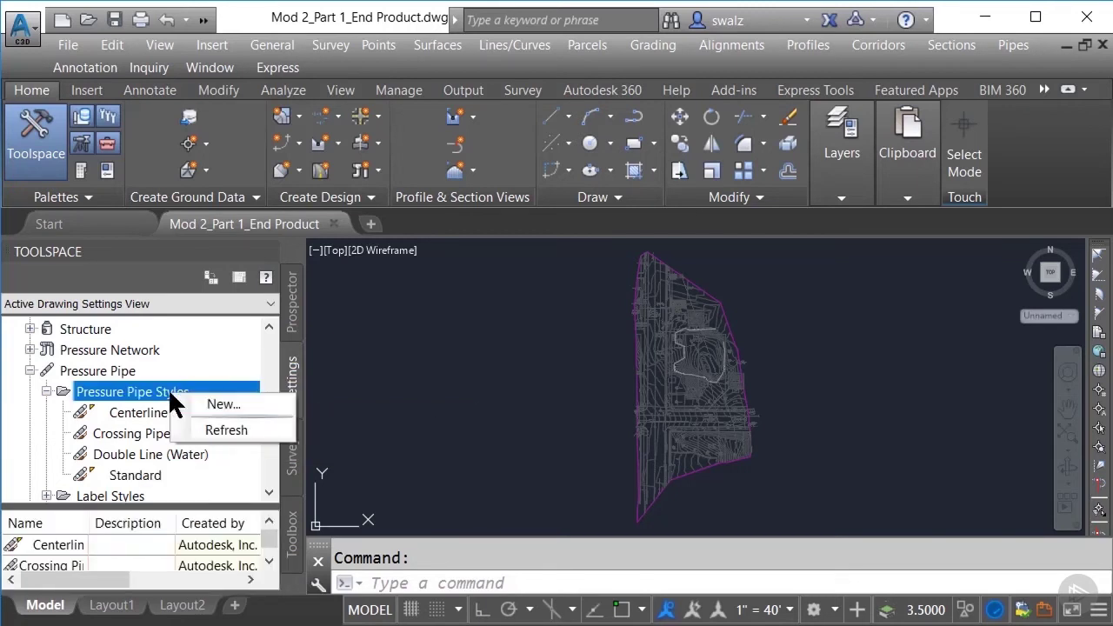
left_click(197, 405)
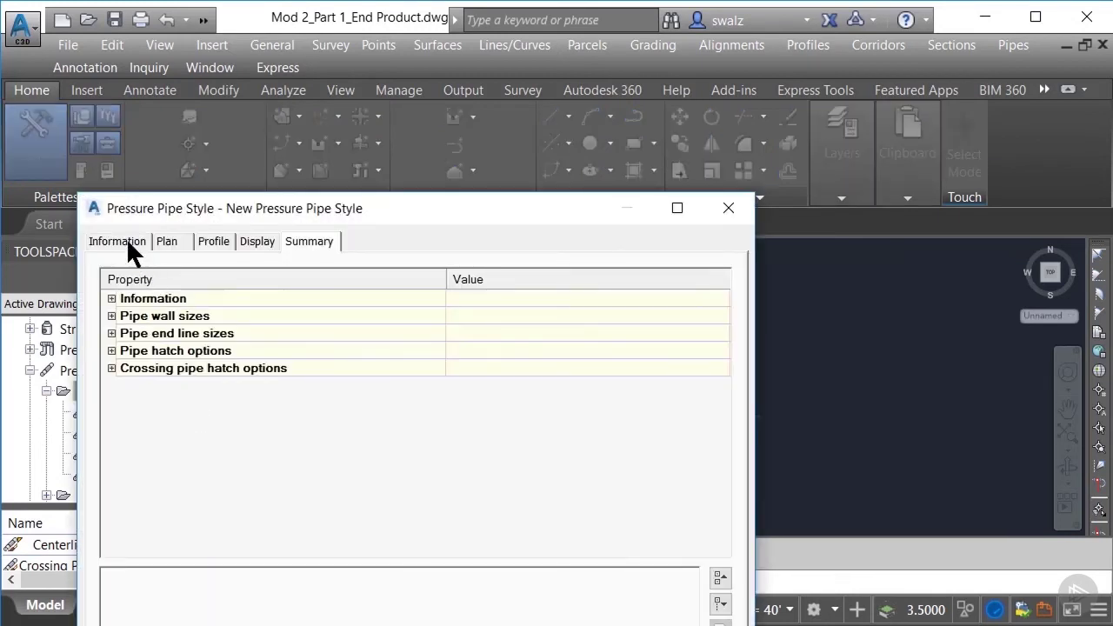
left_click(126, 241)
left_click(285, 292)
left_click_drag(285, 292, 2, 308)
type("Demonstration")
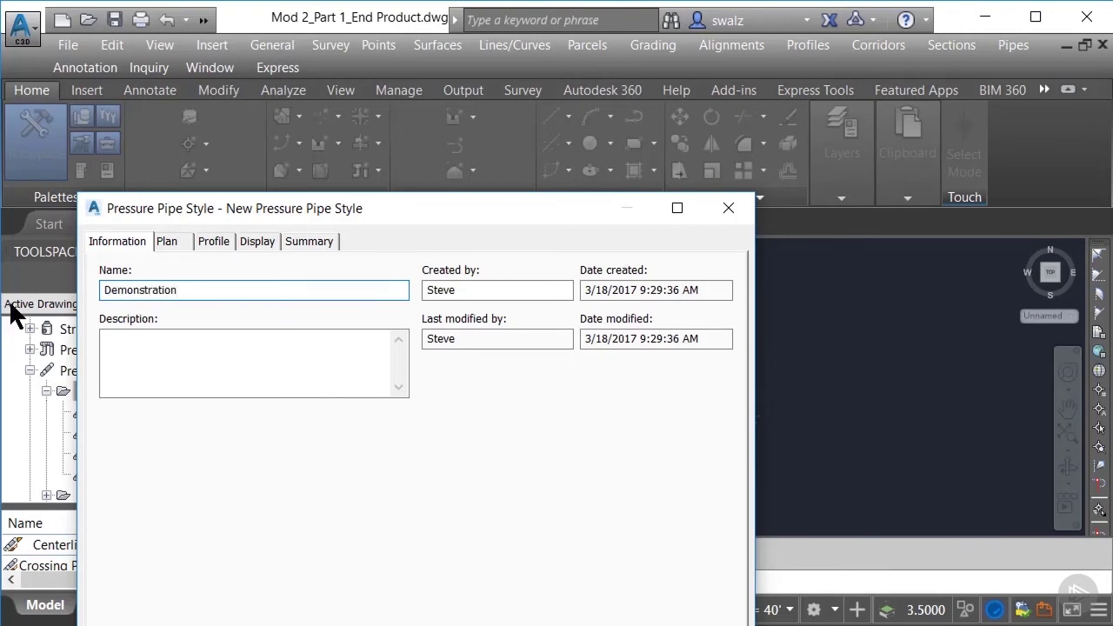
Step: In the style's plan settings, use part dimensions for the pipe wall sizes and align the hatch to the pipe
left_click(167, 243)
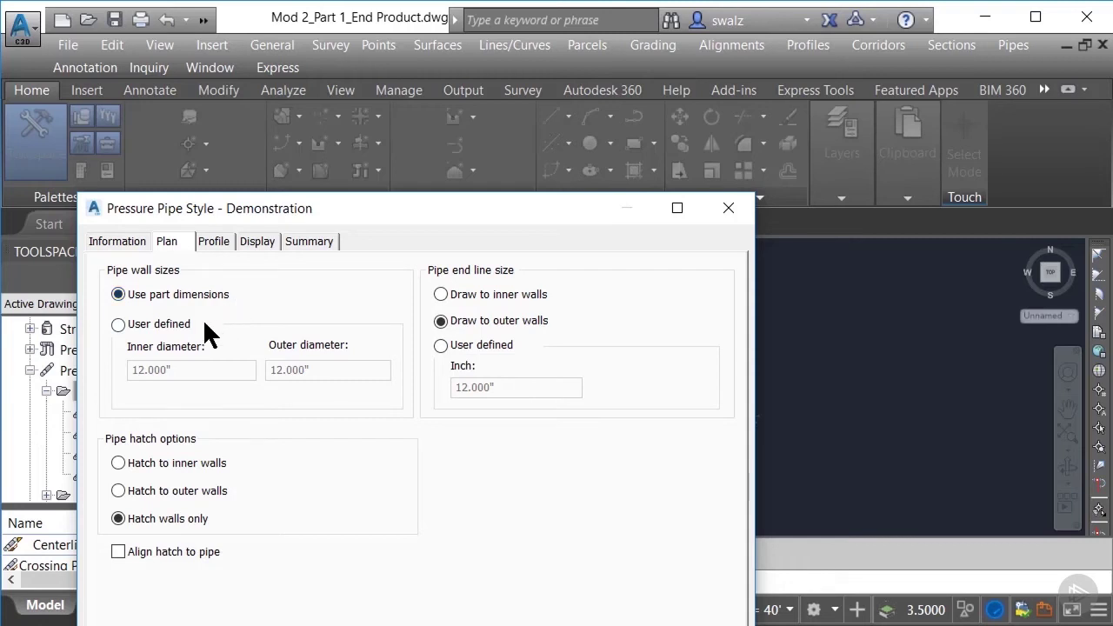
left_click(117, 324)
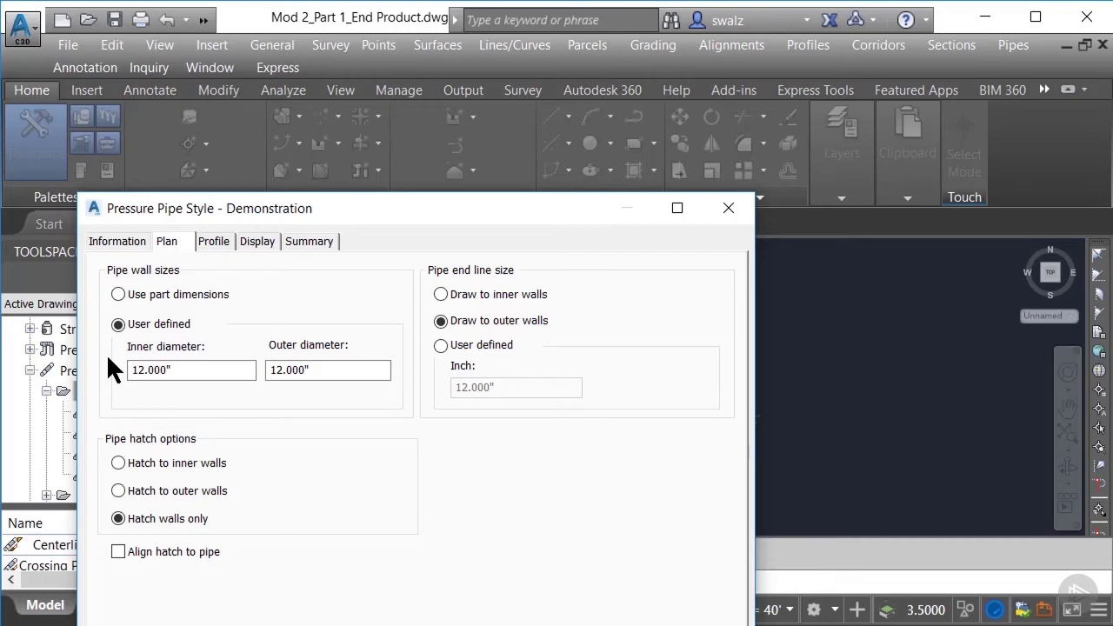
left_click(119, 294)
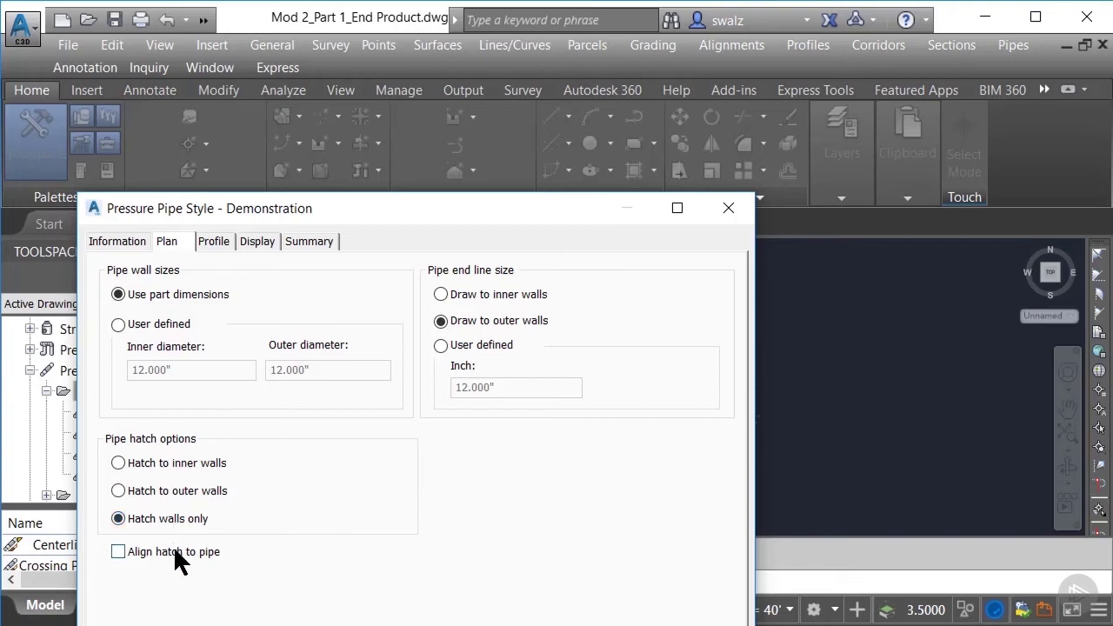
left_click(117, 548)
left_click(549, 270)
left_click(486, 344)
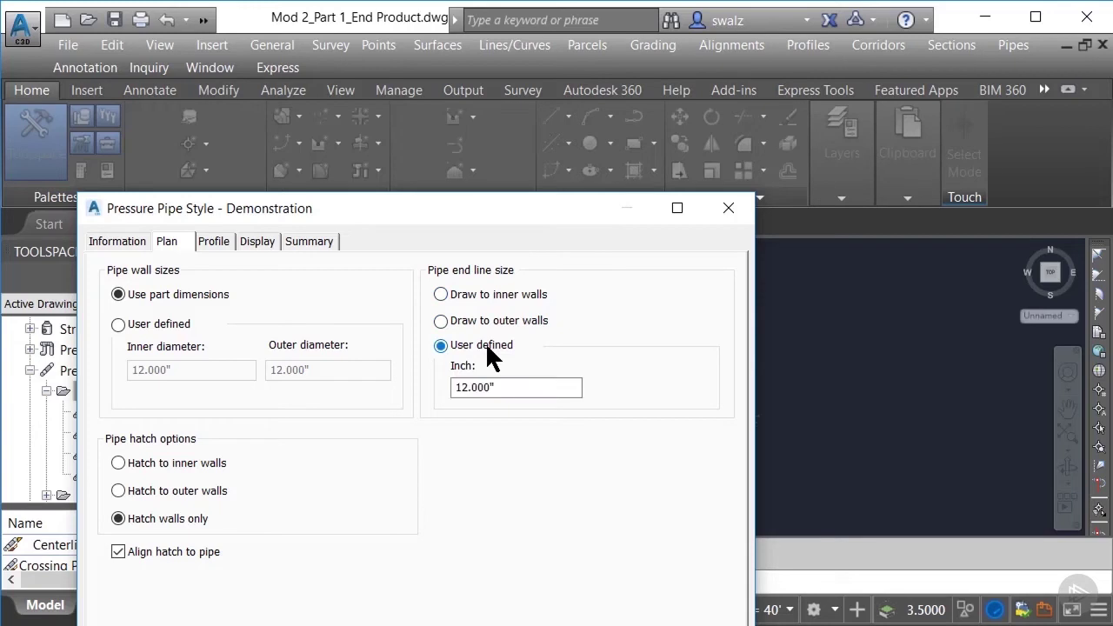
left_click_drag(519, 391, 372, 419)
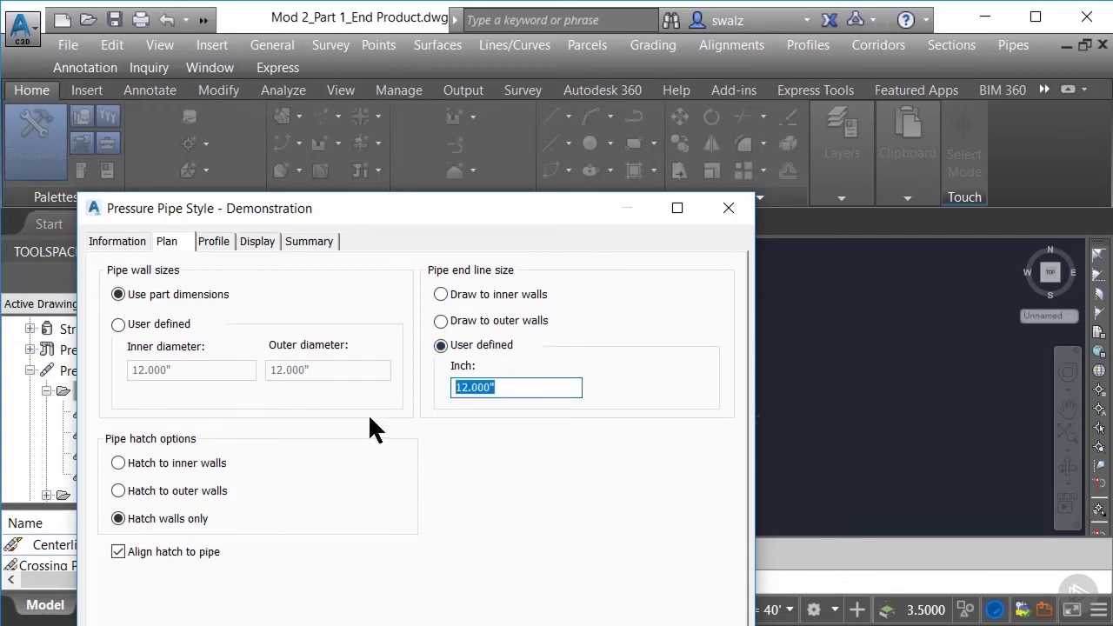
left_click(440, 320)
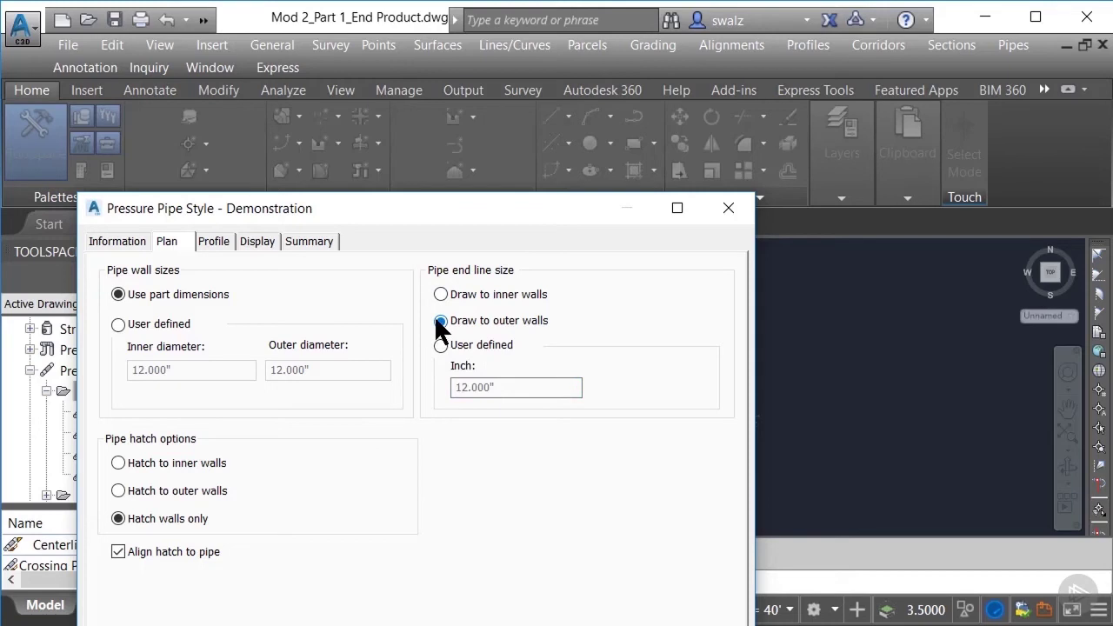
Step: In the style's plan view display, make the pipe centerline visible and hide the inside walls, outside walls and end line
left_click(217, 241)
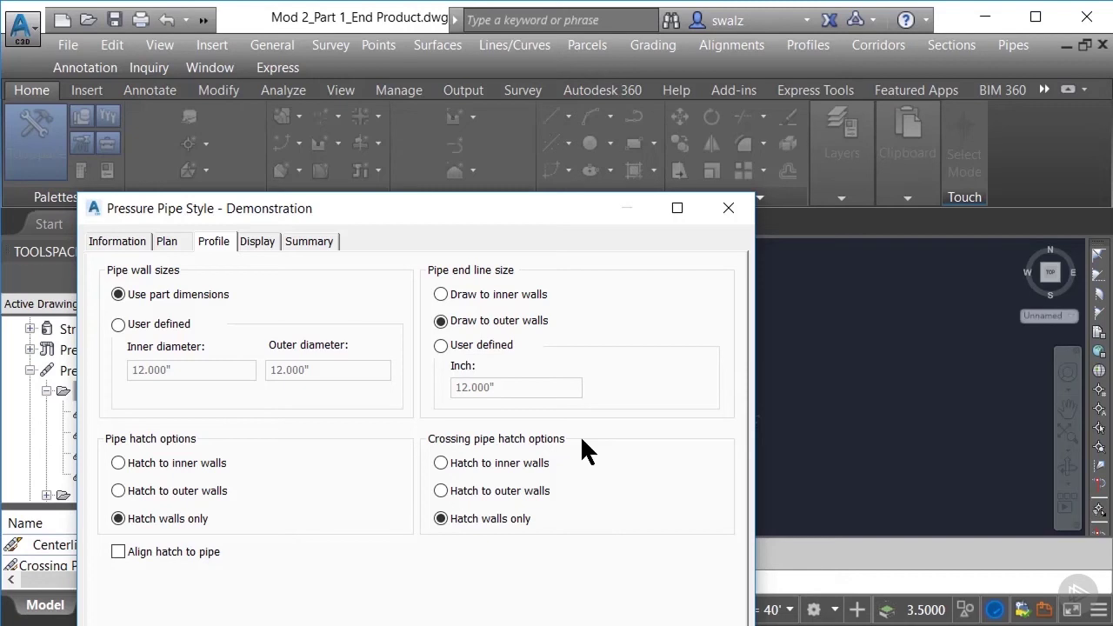
left_click(257, 233)
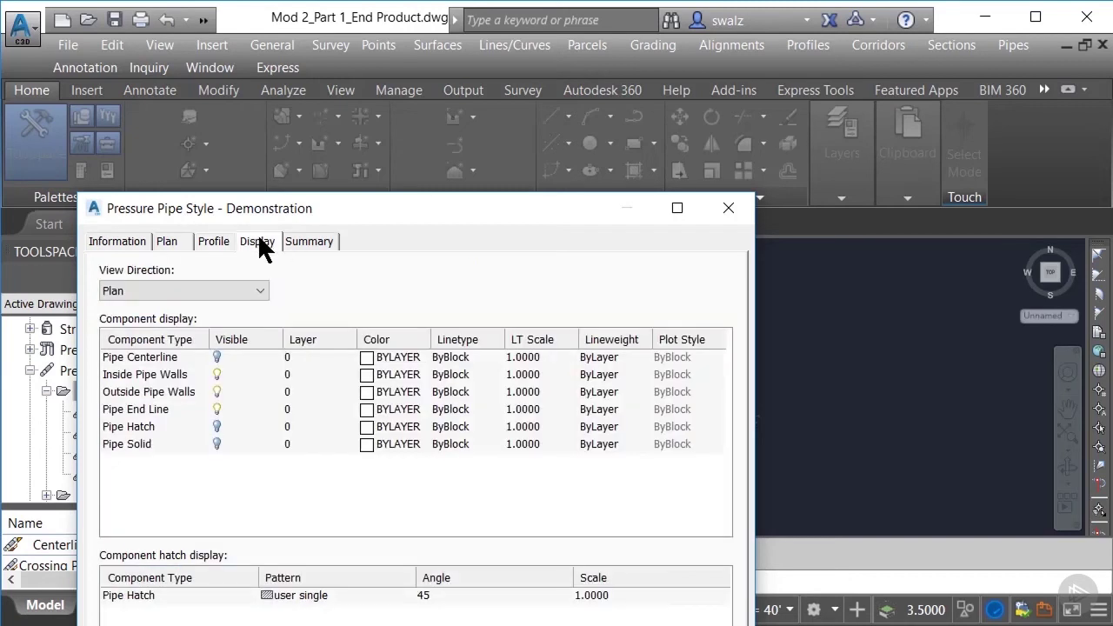
left_click(263, 294)
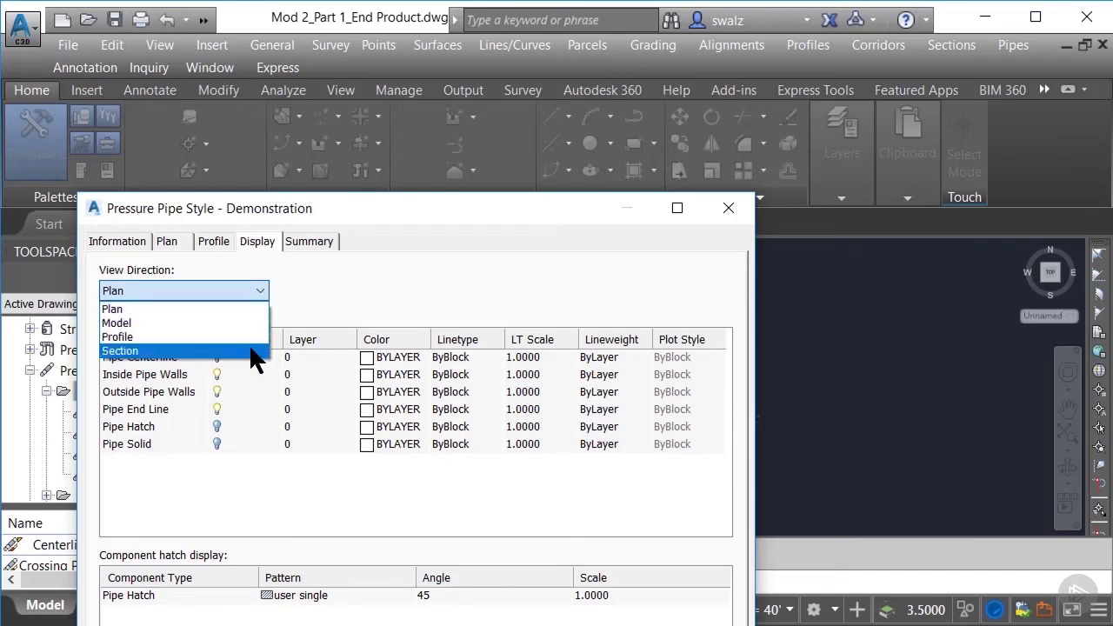
left_click(318, 310)
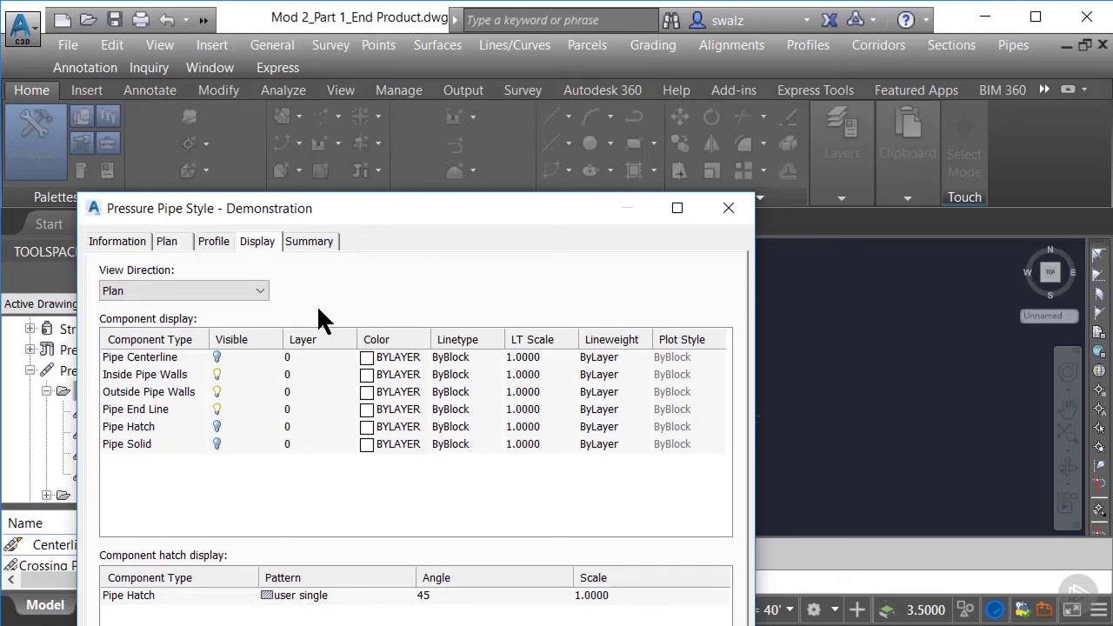
left_click(216, 356)
left_click(216, 374)
left_click(216, 391)
left_click(217, 409)
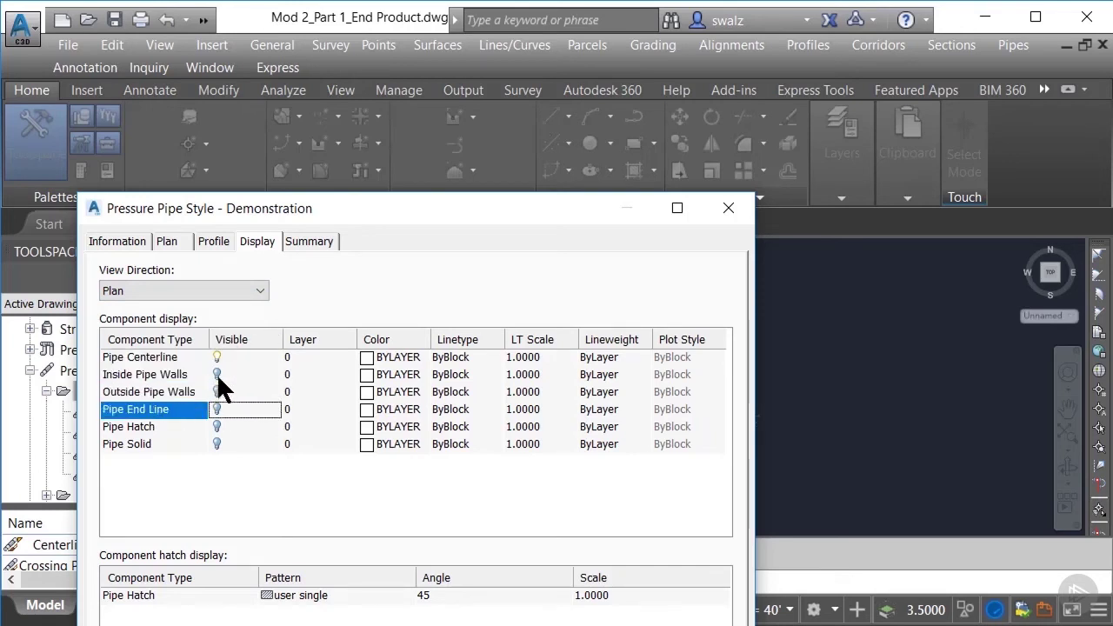
Step: Make the inside walls, outside walls, end line, pipe hatch and pipe solid visible in the plan view display
left_click(216, 356)
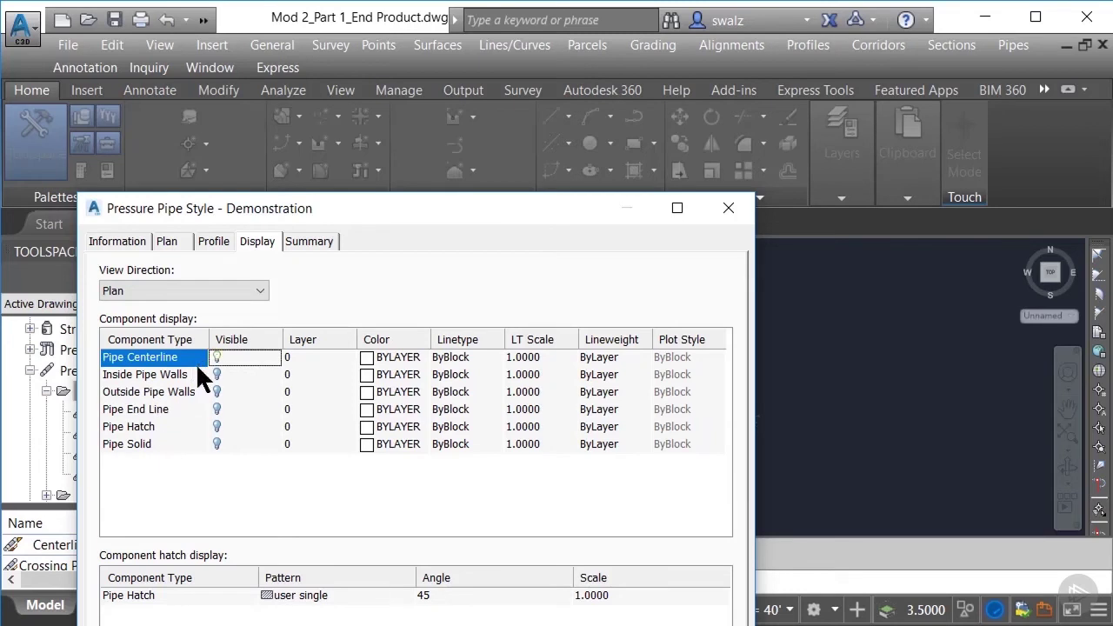
left_click(216, 374)
left_click(216, 392)
left_click(216, 426)
left_click(216, 444)
left_click(216, 408)
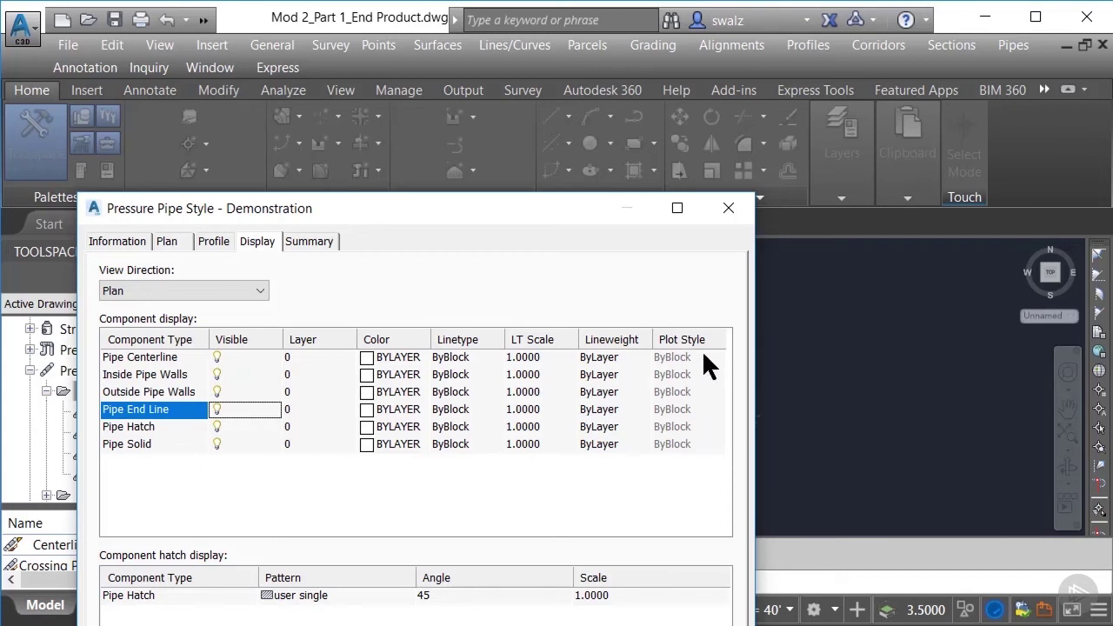
Step: Assign all six pipe components to layer C-DOMW-MAIN-PIPE and widen the layer column to fit the full name
left_click(165, 356)
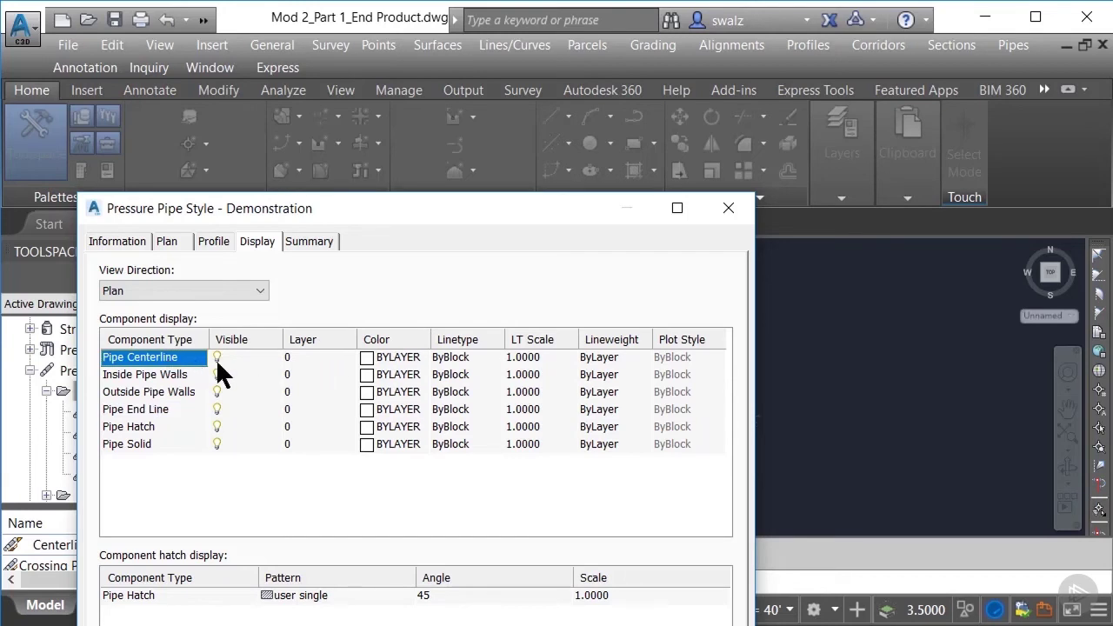
left_click(148, 393)
left_click(148, 358)
left_click(142, 445, "shift")
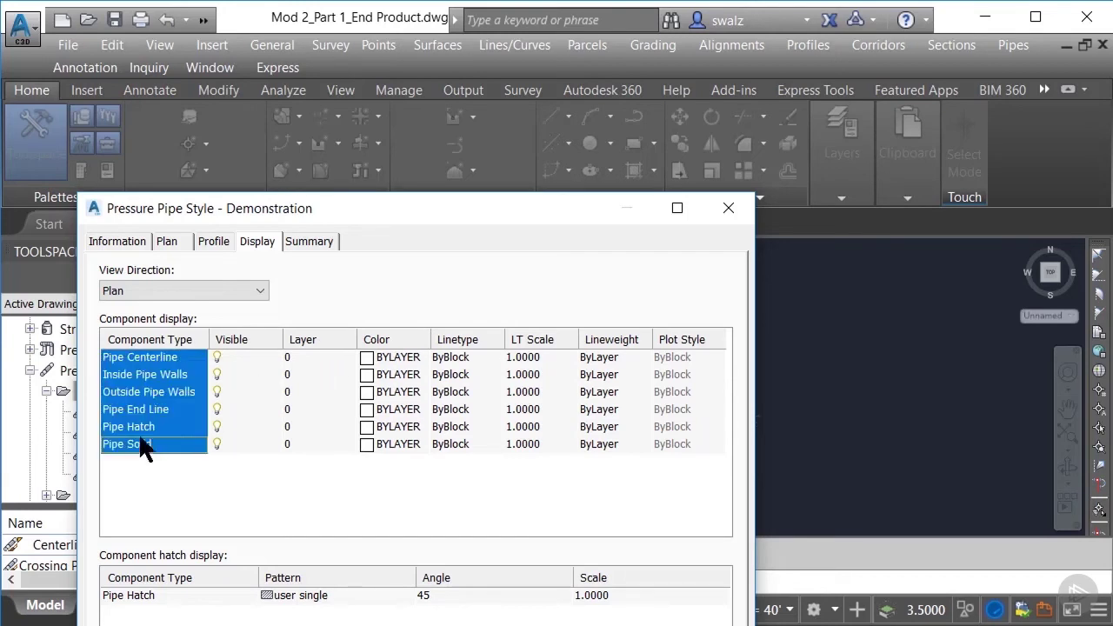
left_click(331, 355)
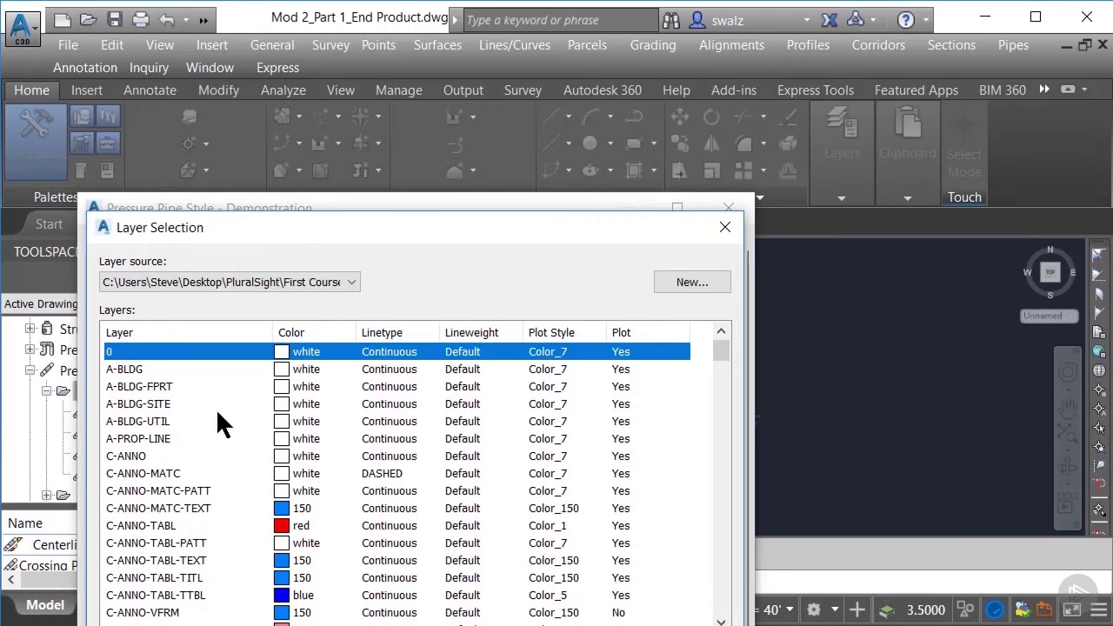
left_click(155, 453)
left_click(157, 471)
scroll(160, 449, "down", 4)
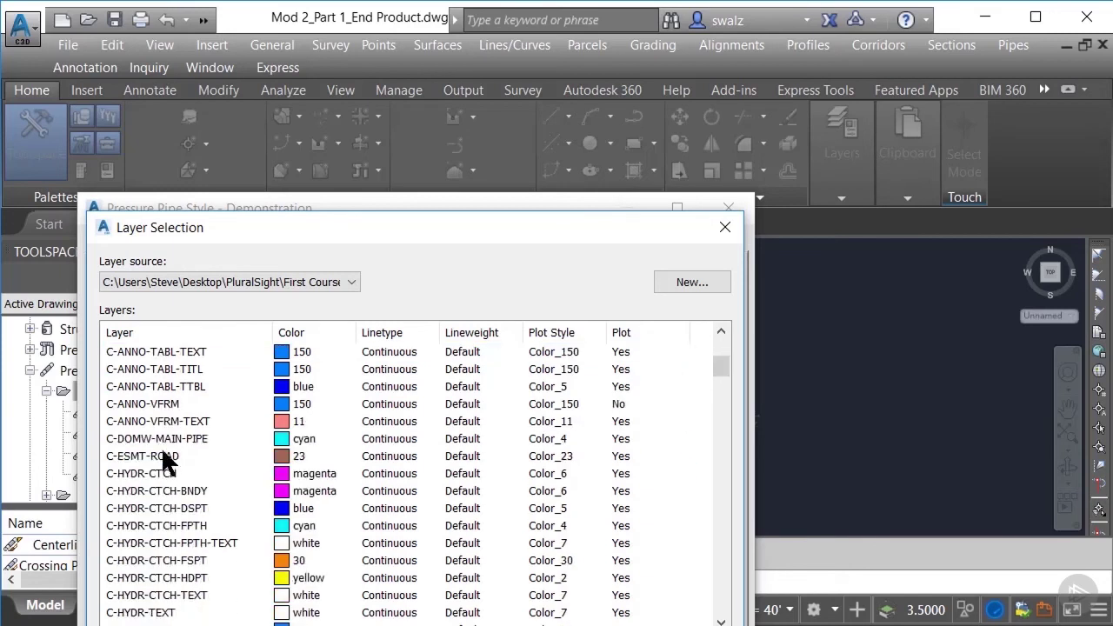
left_click(163, 439)
key("Return")
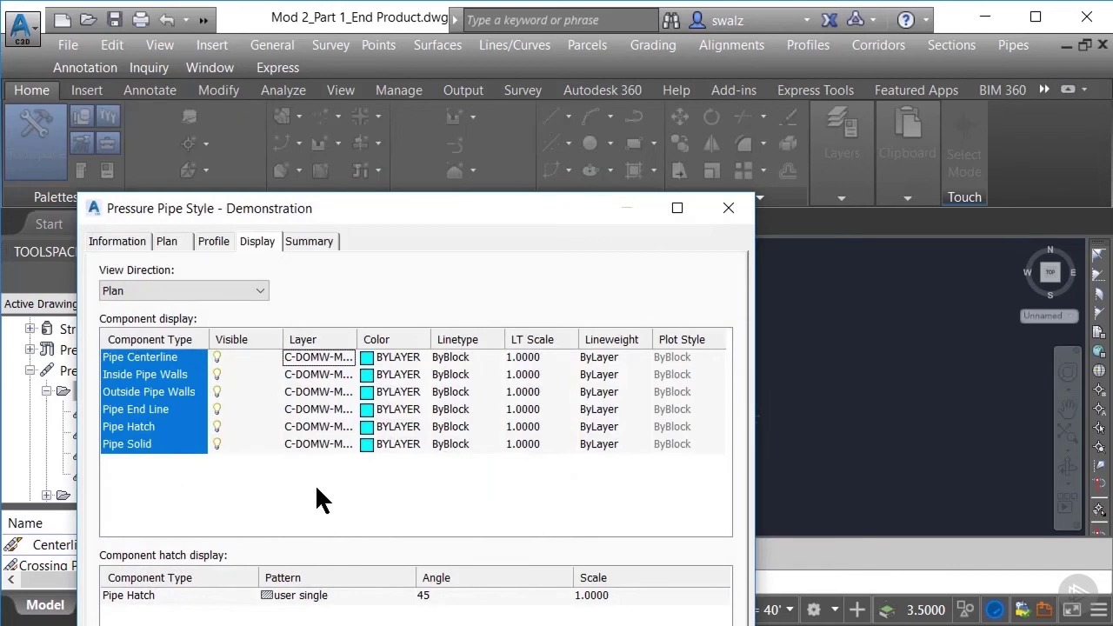
left_click(169, 584)
double_click(351, 339)
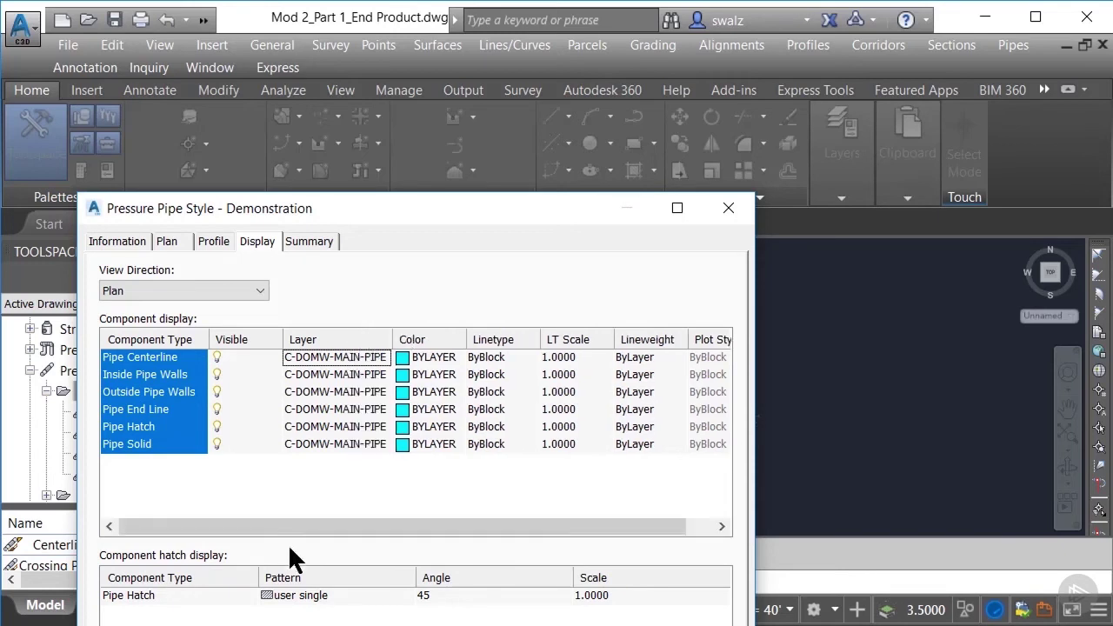
Step: Set the plan view pipe hatch to the predefined pattern ANSI31
left_click(267, 596)
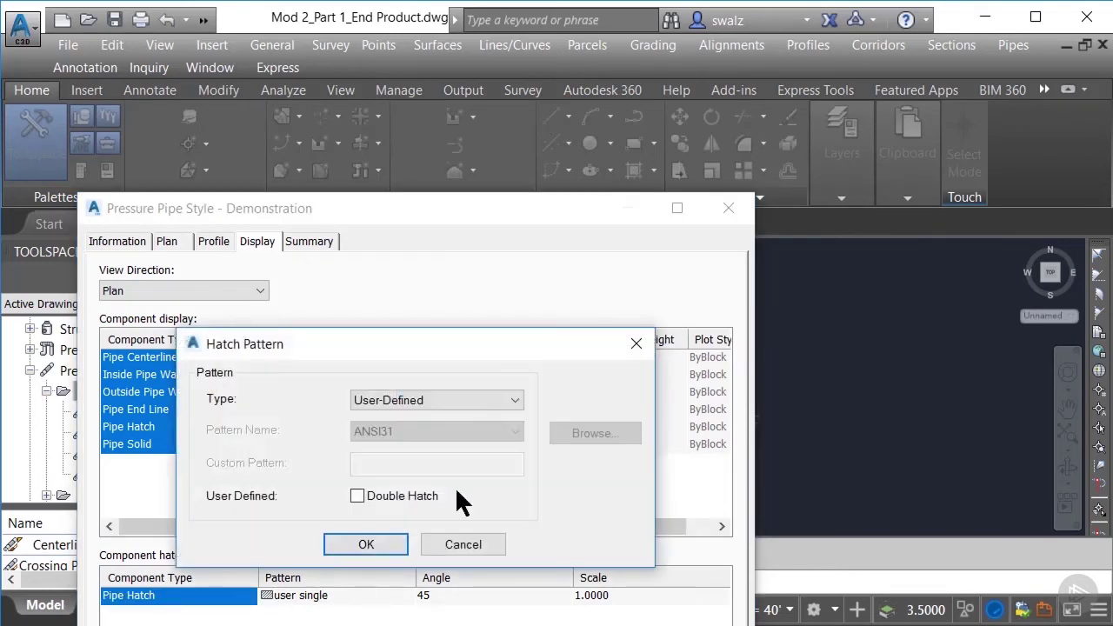
left_click(477, 398)
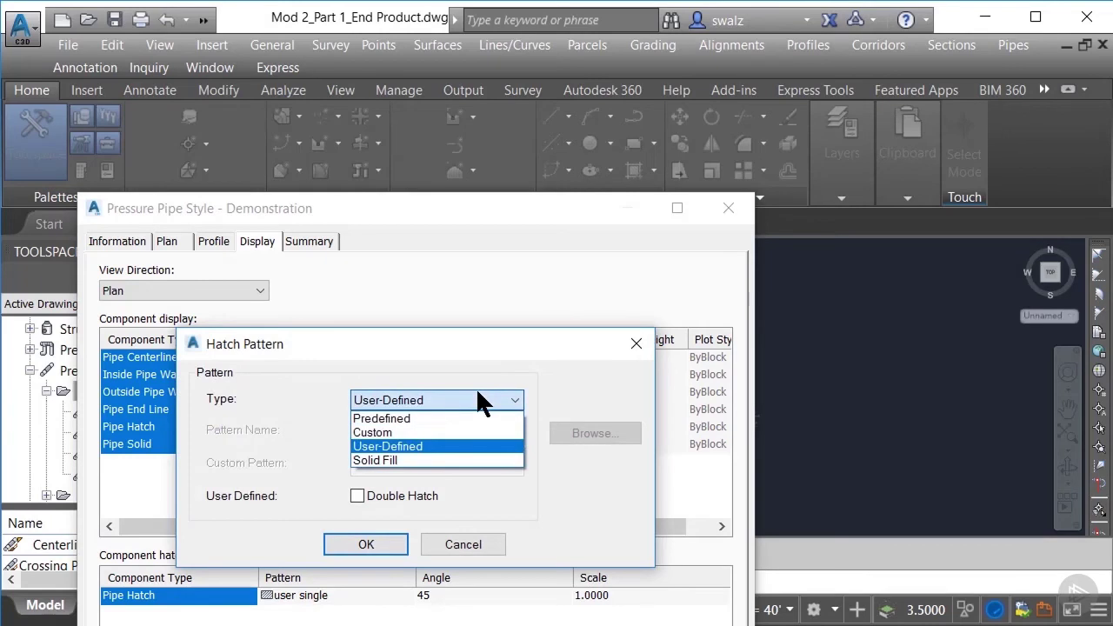
left_click(476, 415)
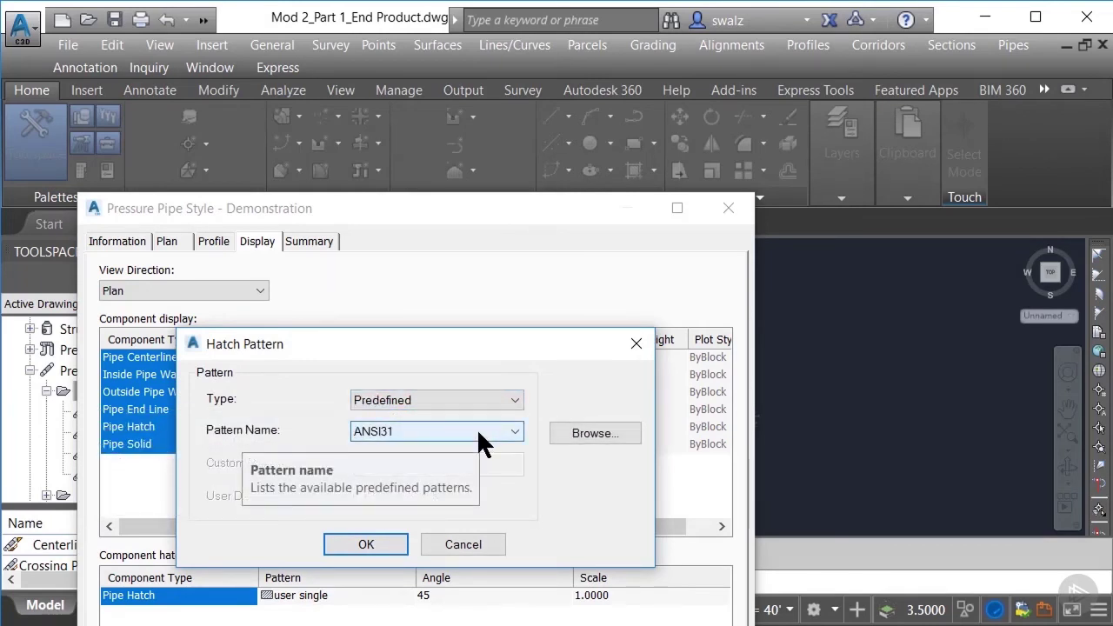
left_click(477, 430)
left_click(475, 450)
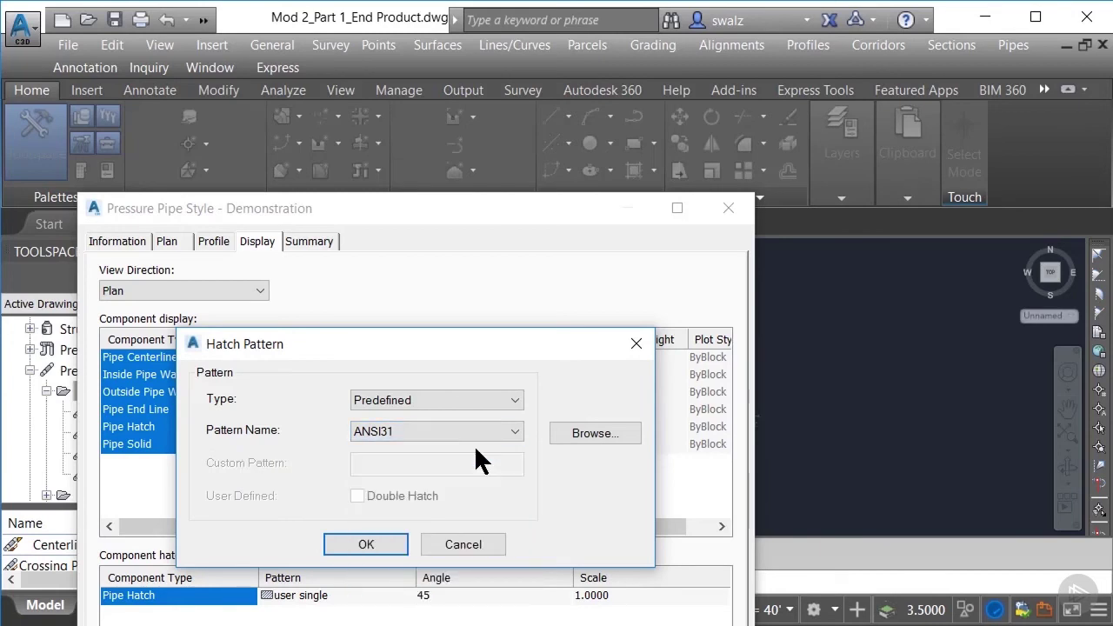
left_click(391, 547)
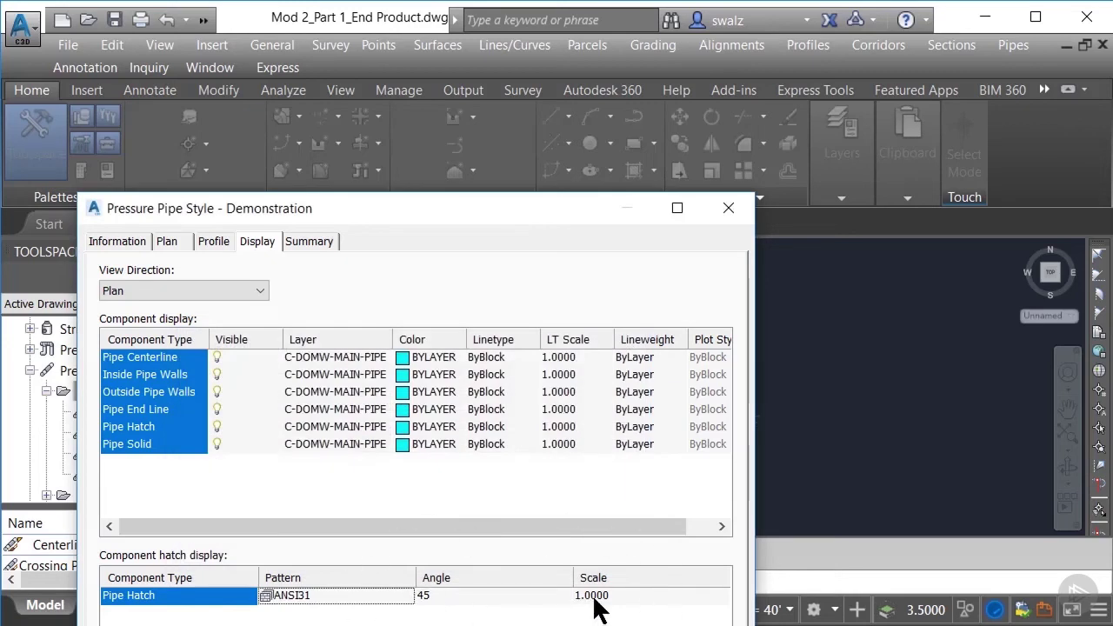
Step: In the Model view direction, assign the pipe solid to layer C-DOMW-MAIN-PIPE
left_click(260, 292)
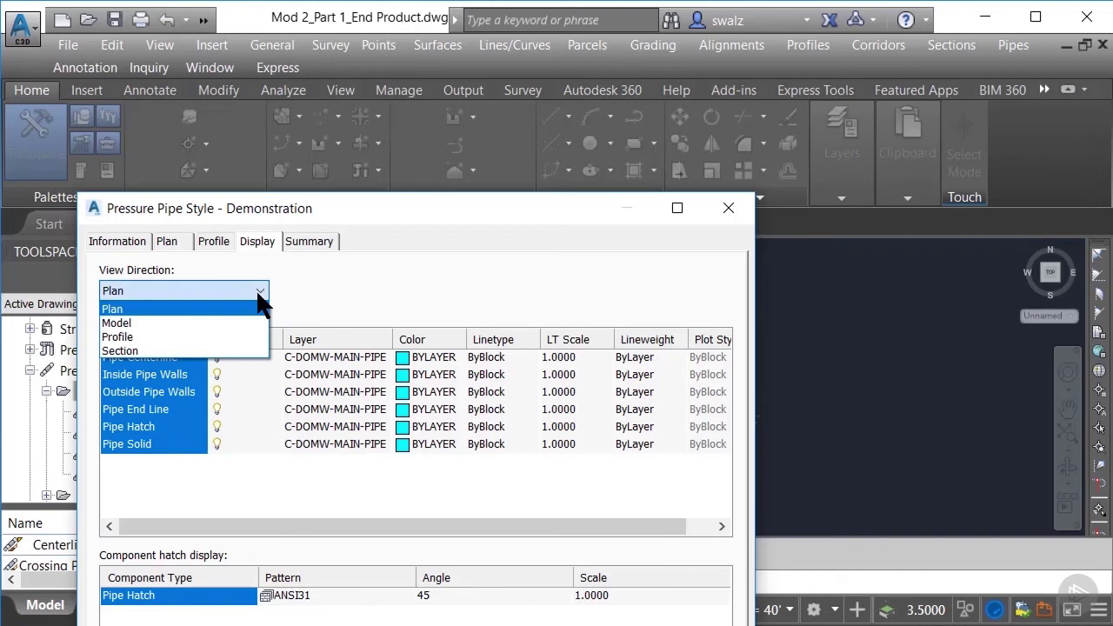
left_click(152, 323)
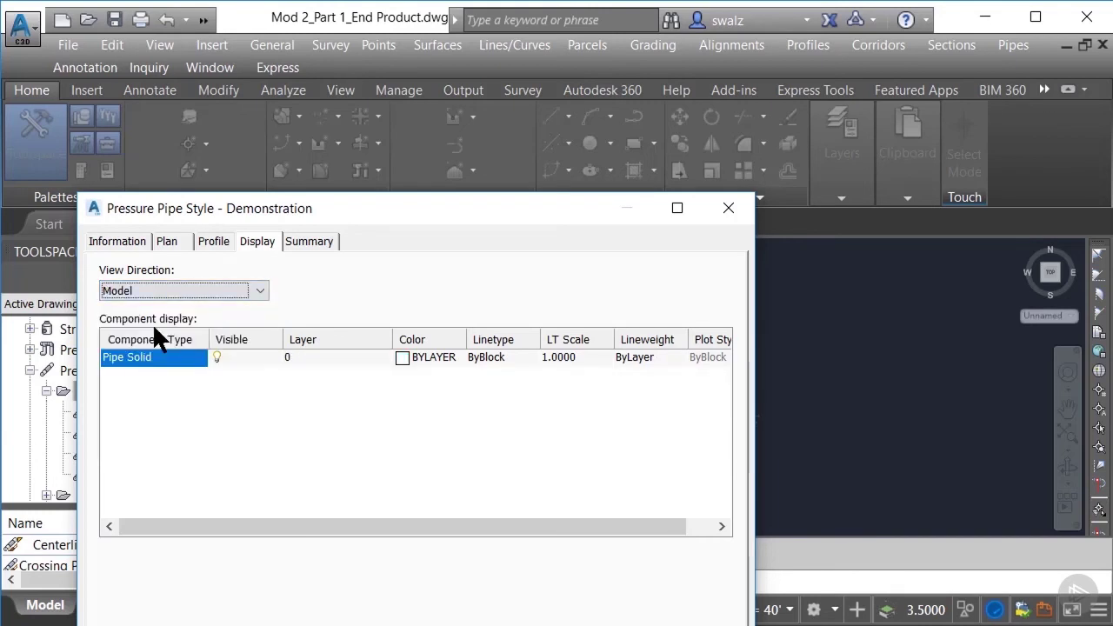
left_click(146, 370)
left_click(305, 357)
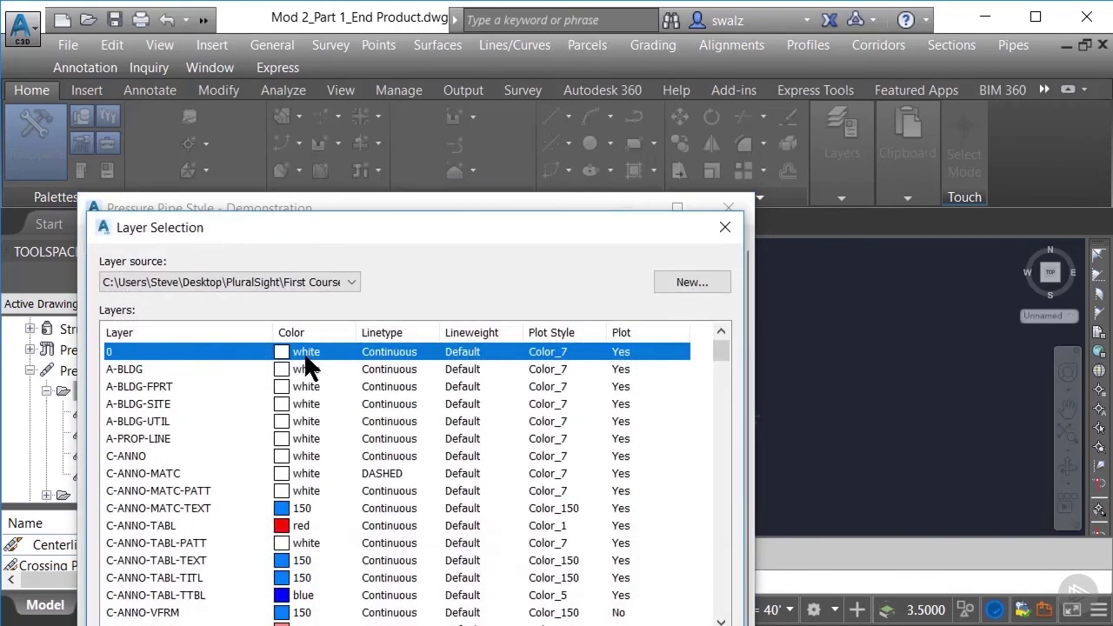
scroll(183, 516, "down", 2)
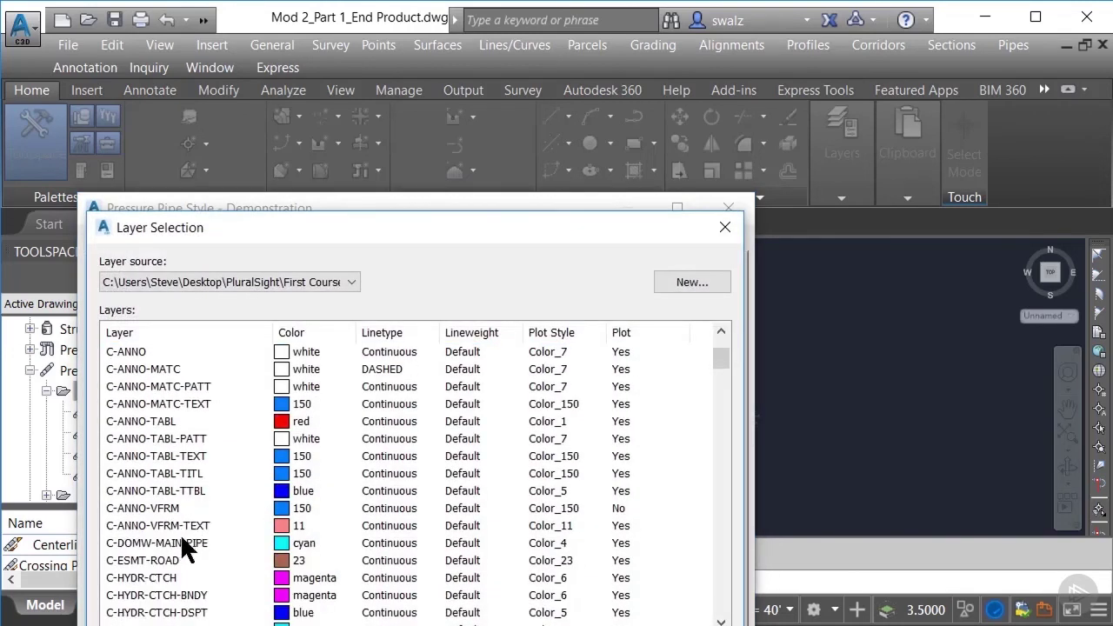
left_click(181, 539)
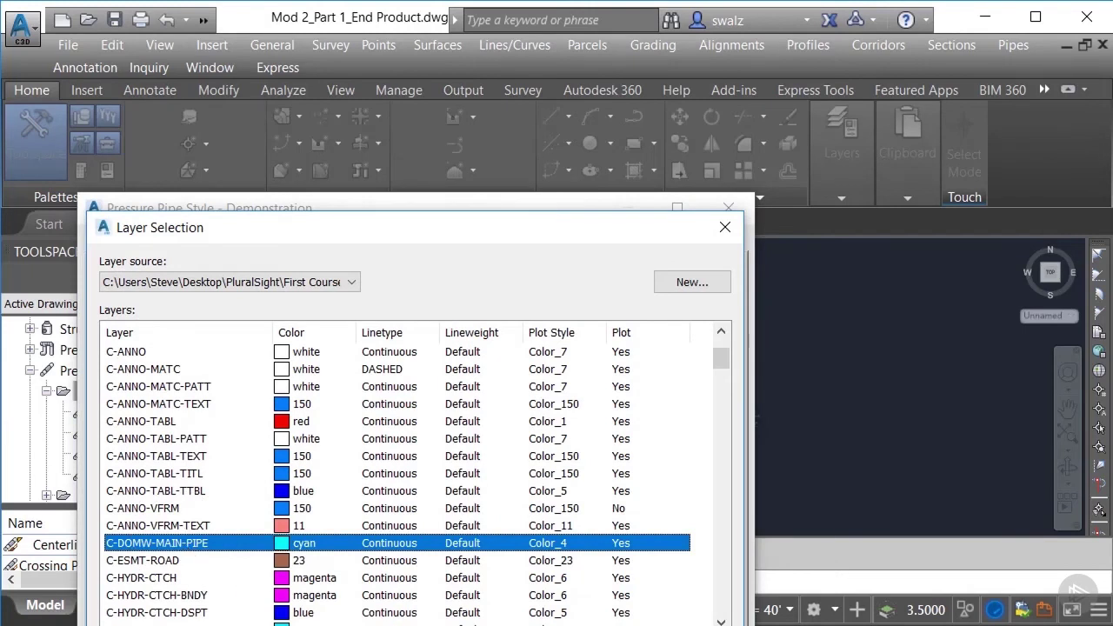
key("Return")
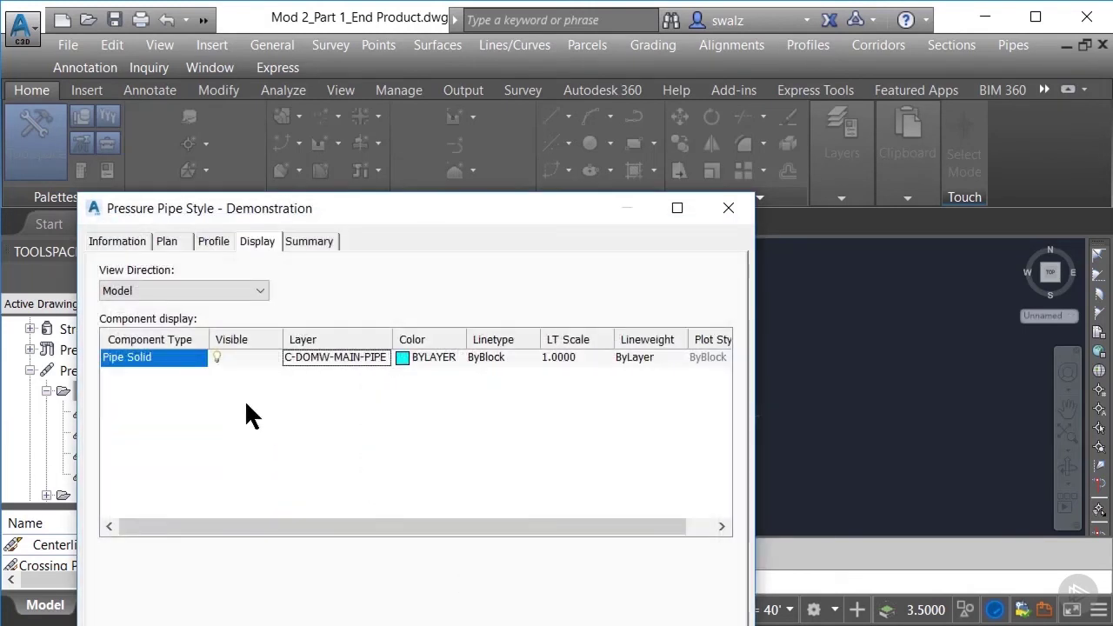
Step: In the Profile view direction, widen the component type column and assign all pipe and crossing pipe components to layer C-DOMW-MAIN-PIPE
left_click(257, 291)
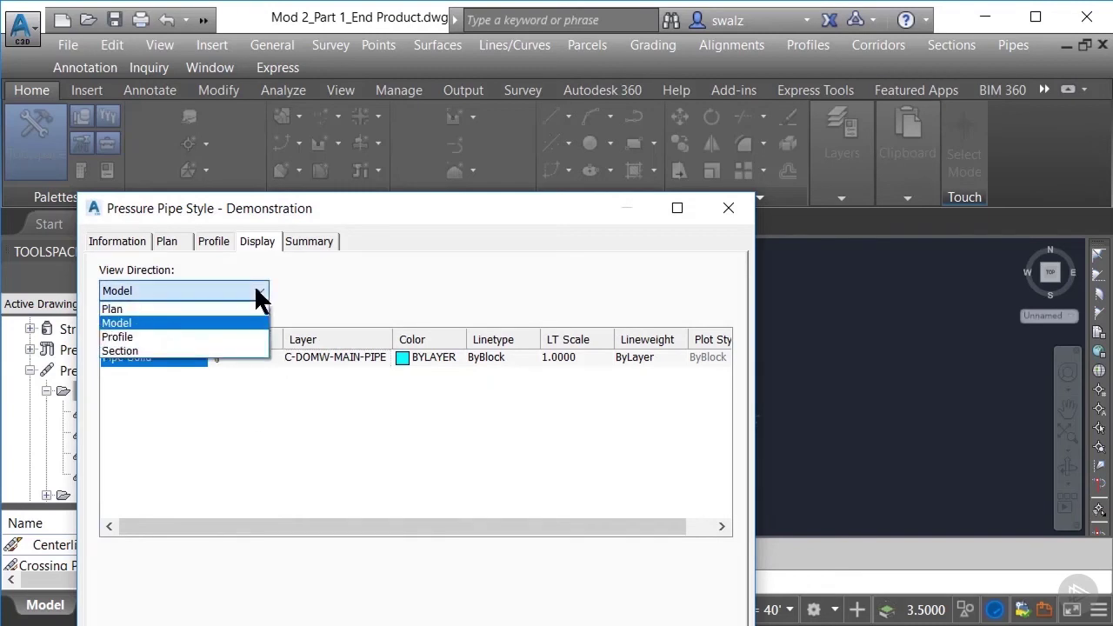
left_click(204, 334)
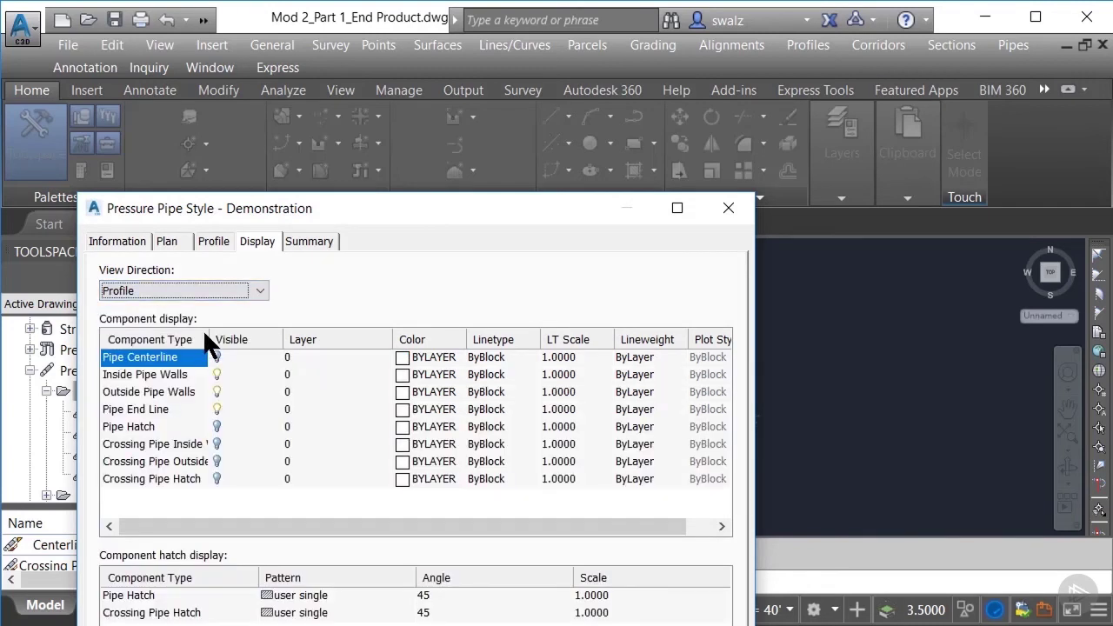
double_click(209, 339)
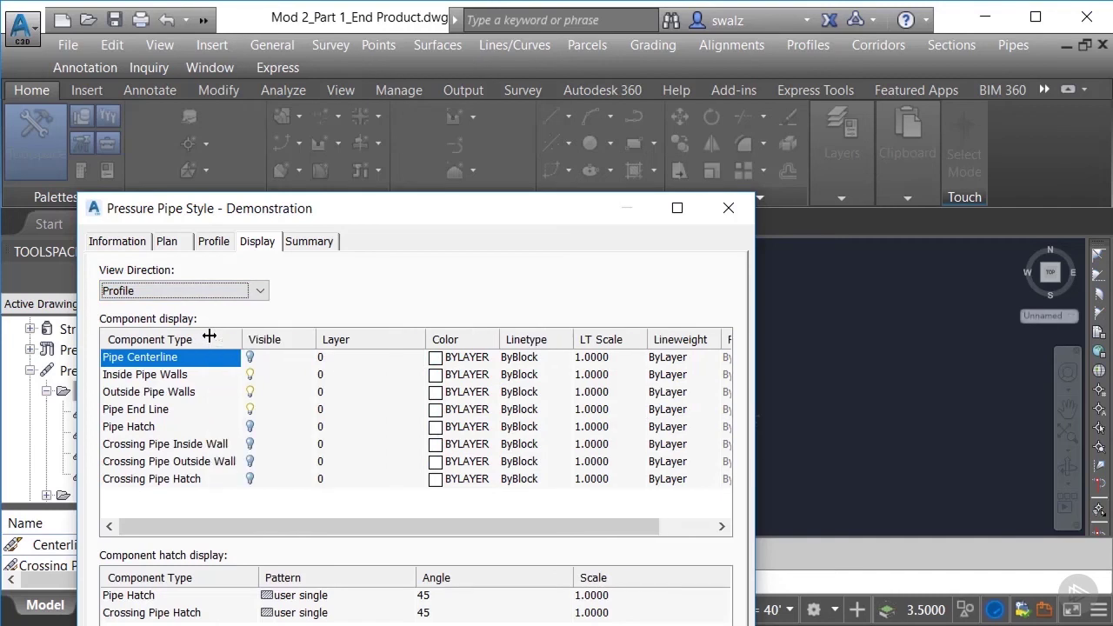
left_click(184, 479)
left_click(190, 444, "shift")
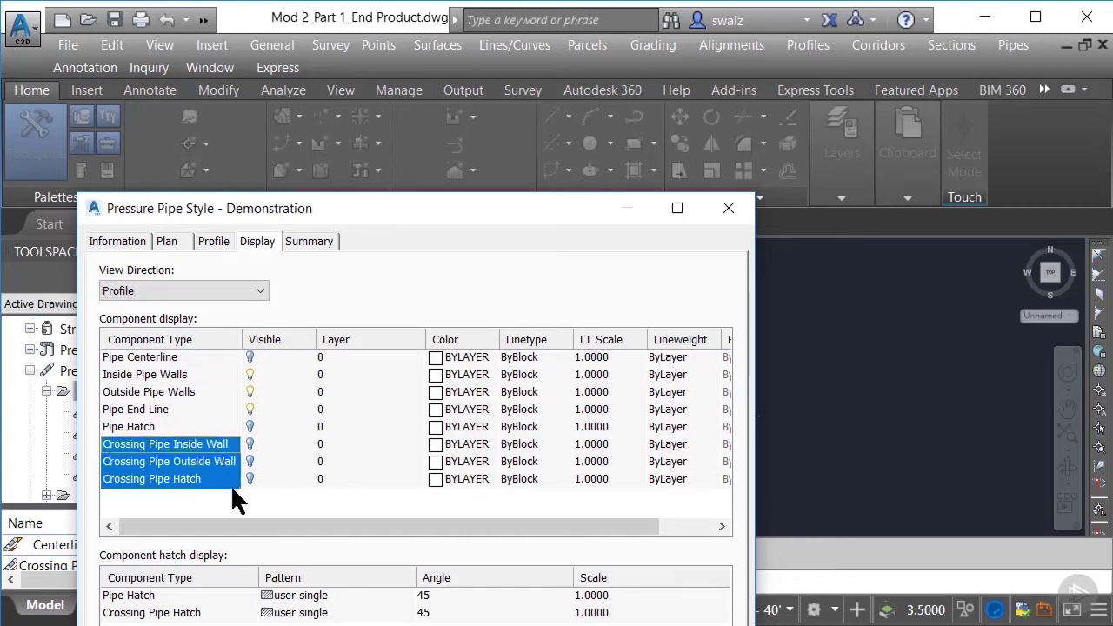
left_click(163, 357, "shift")
left_click(334, 356)
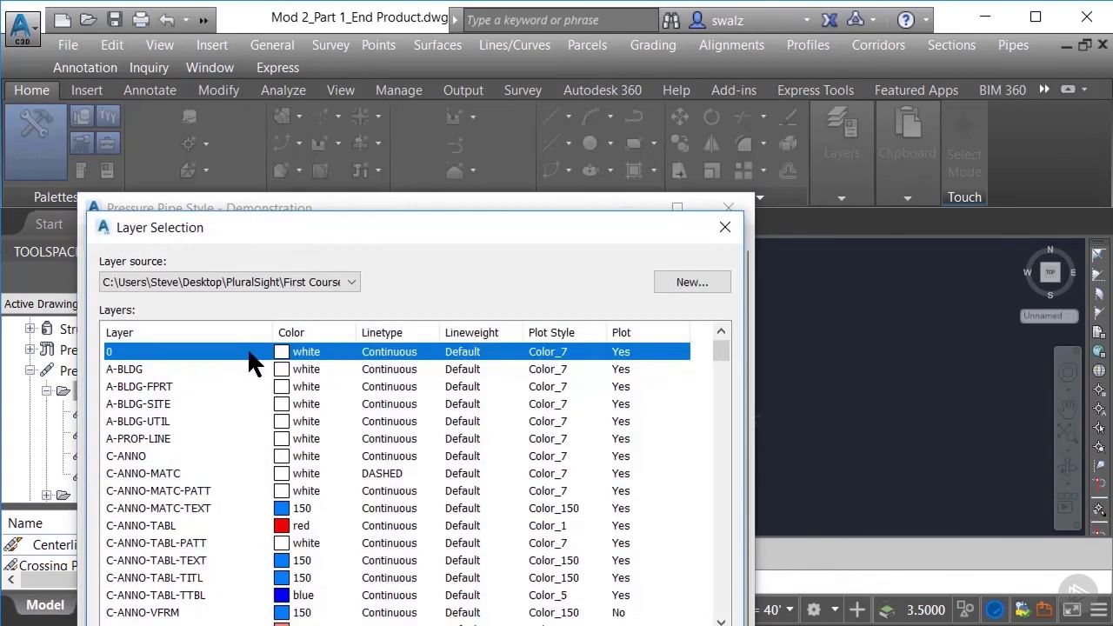
scroll(161, 556, "down", 2)
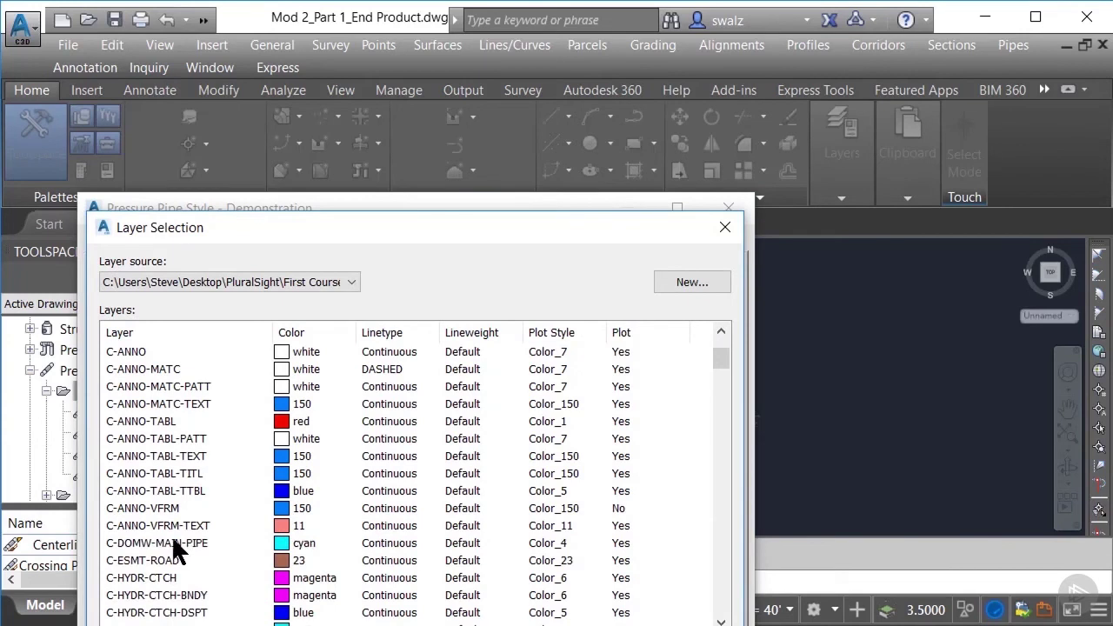
left_click(174, 544)
double_click(174, 544)
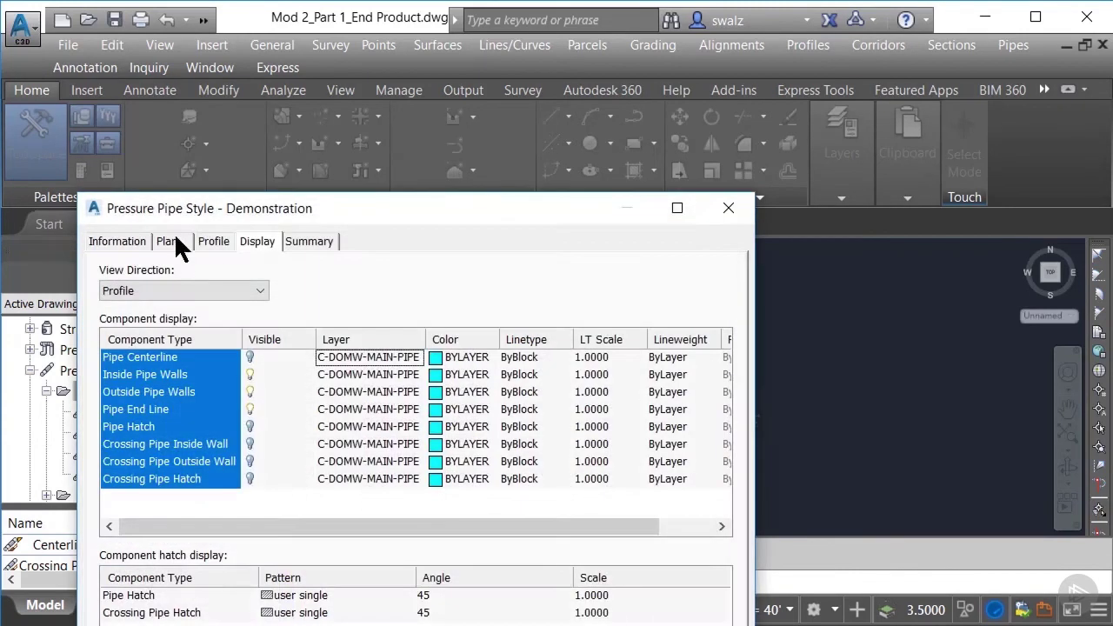
Step: In the Section view direction, assign the pipe hatch and pipe walls to layer C-DOMW-MAIN-PIPE
left_click(198, 290)
left_click(165, 352)
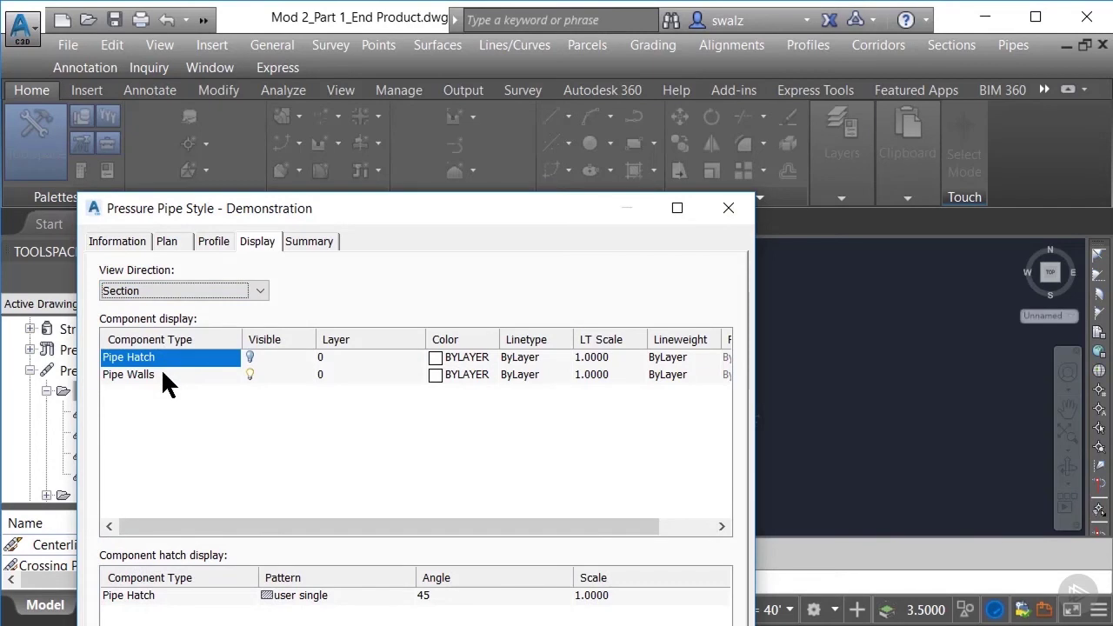
left_click(163, 374, "shift")
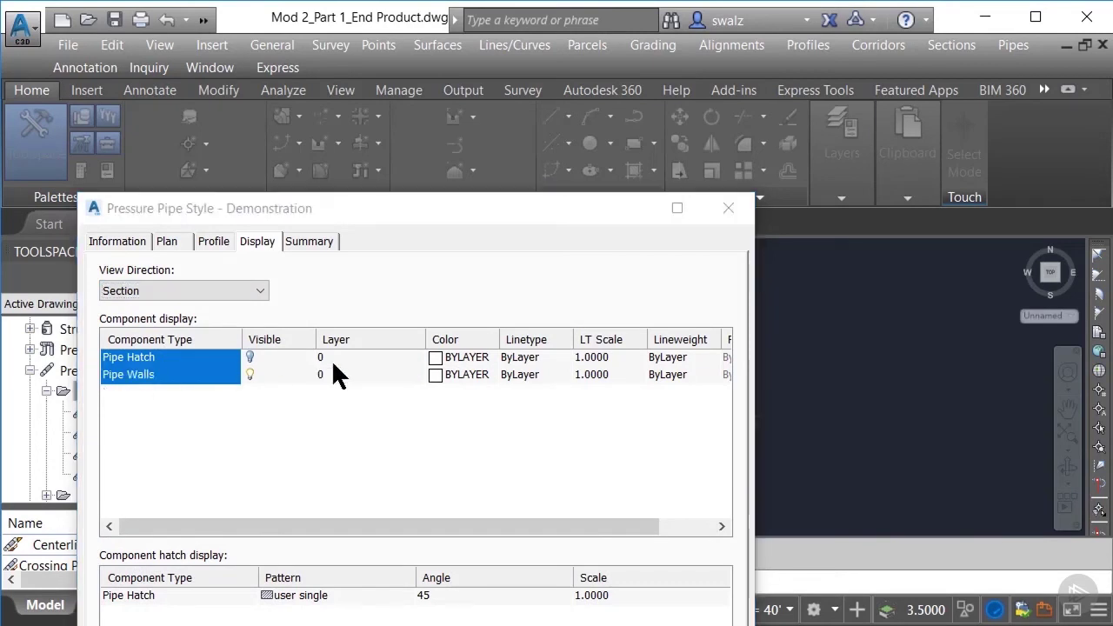
left_click(331, 358)
left_click(184, 539)
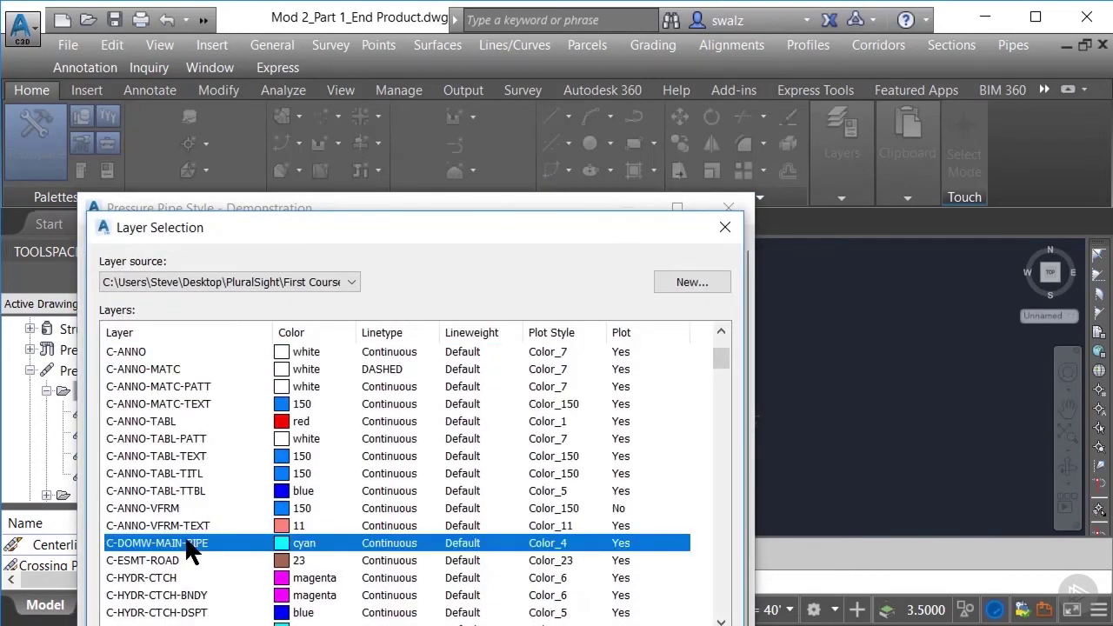
key("Return")
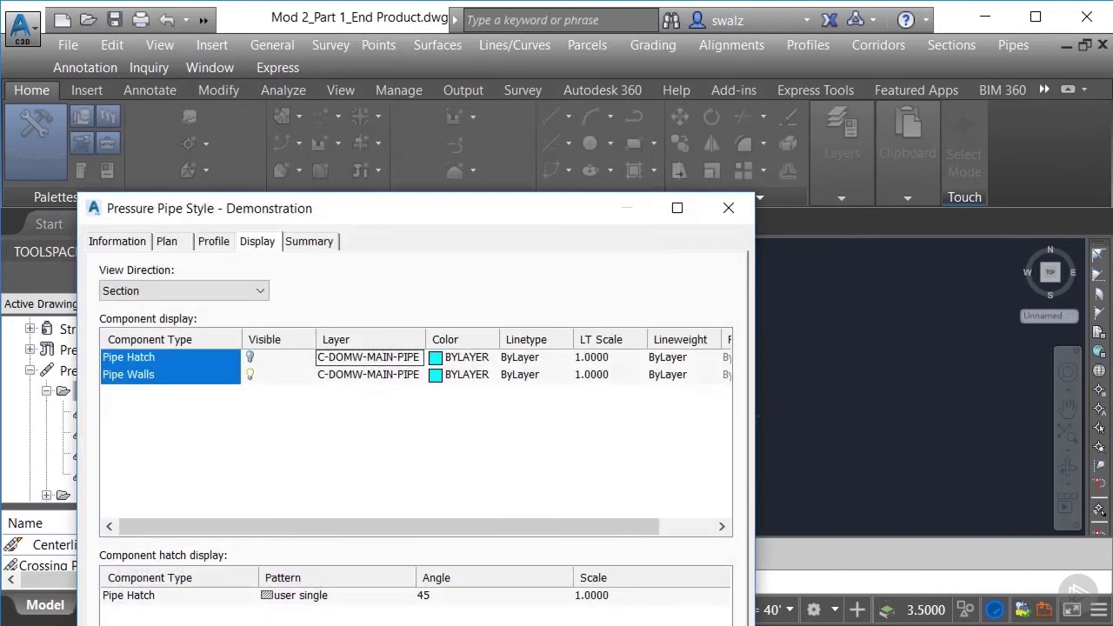
Step: Expand every property group in the style summary and review the information, wall size, end line and hatch settings
left_click(311, 240)
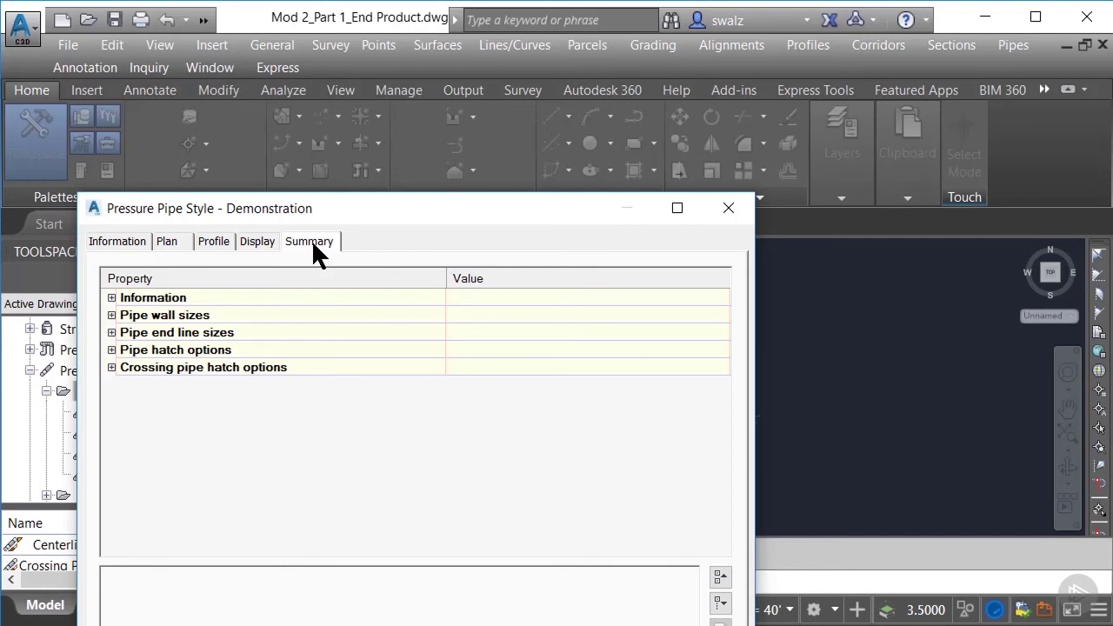
left_click(111, 298)
left_click(111, 419)
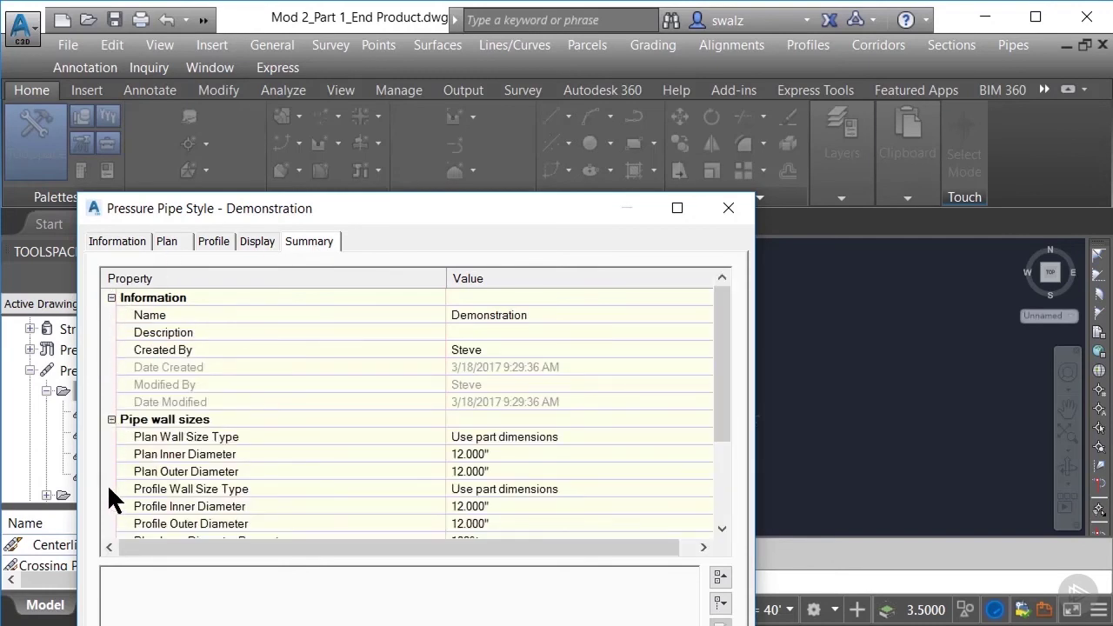
scroll(271, 343, "down", 1)
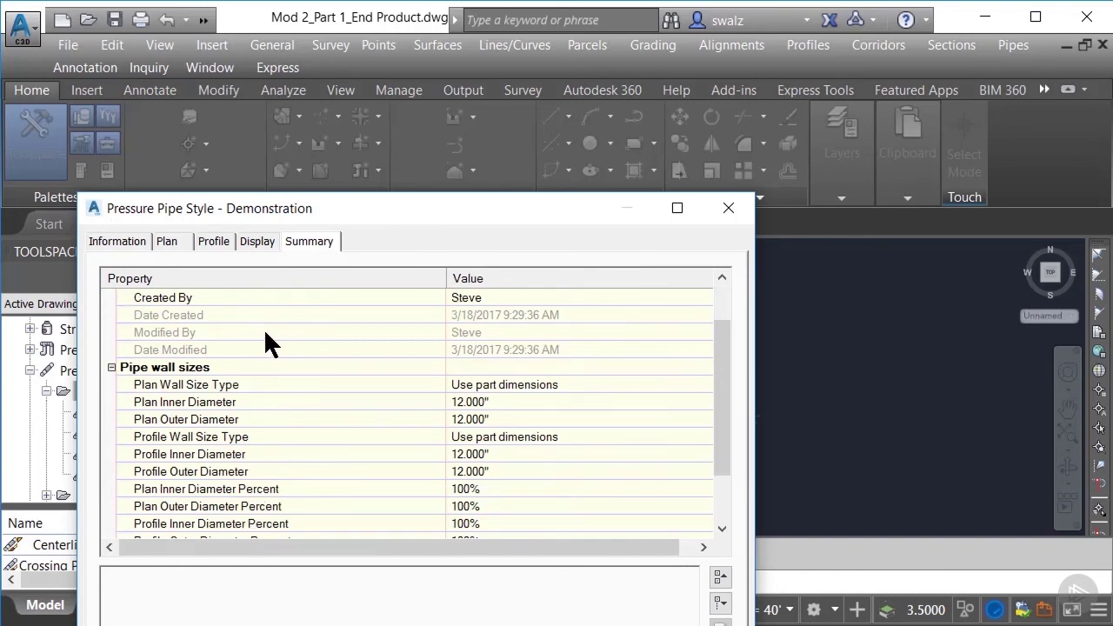
scroll(267, 333, "down", 1)
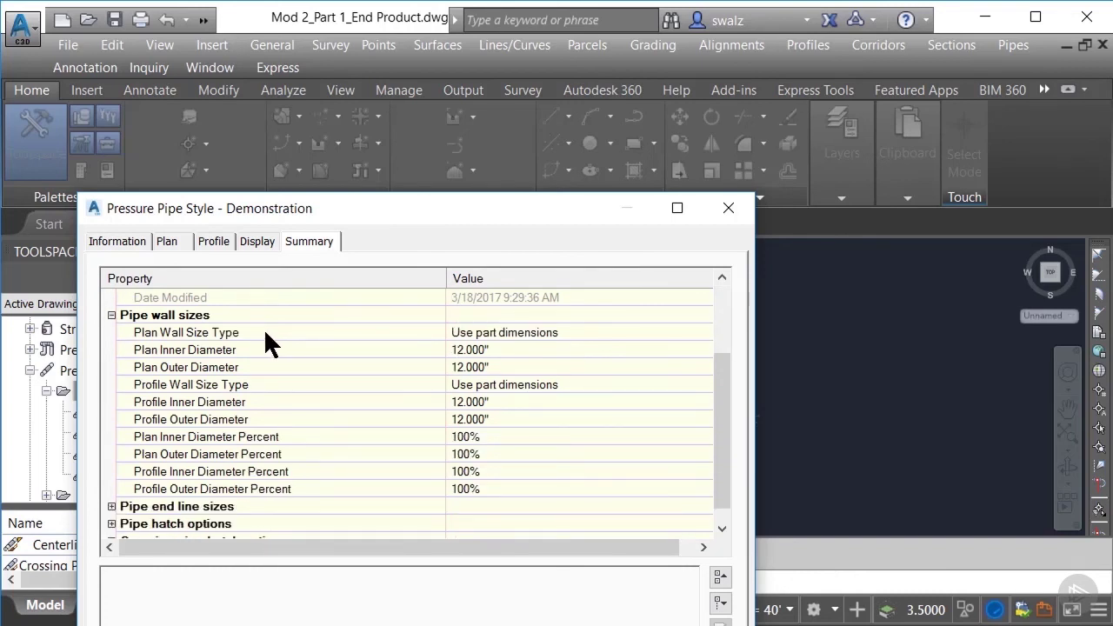
left_click(111, 506)
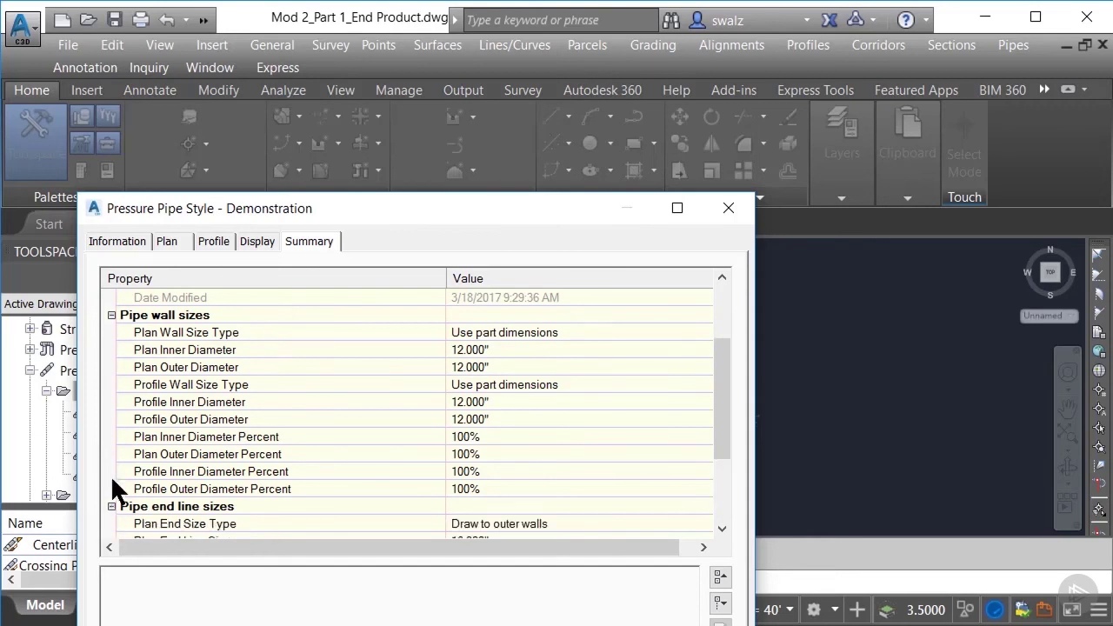
scroll(108, 483, "down", 2)
left_click(111, 523)
scroll(112, 525, "down", 2)
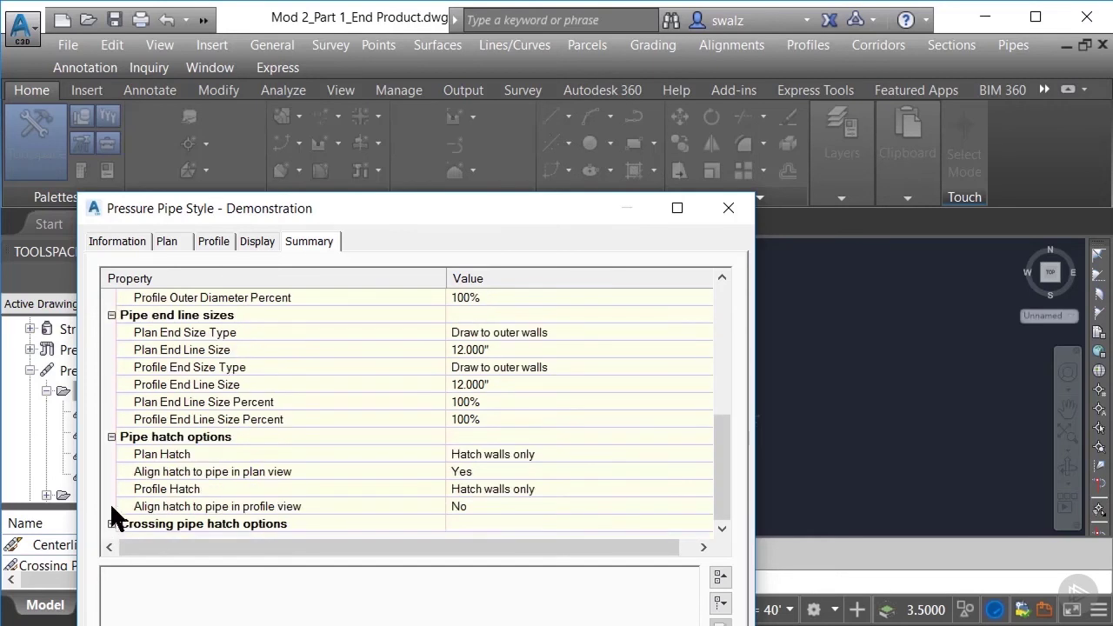
left_click(112, 523)
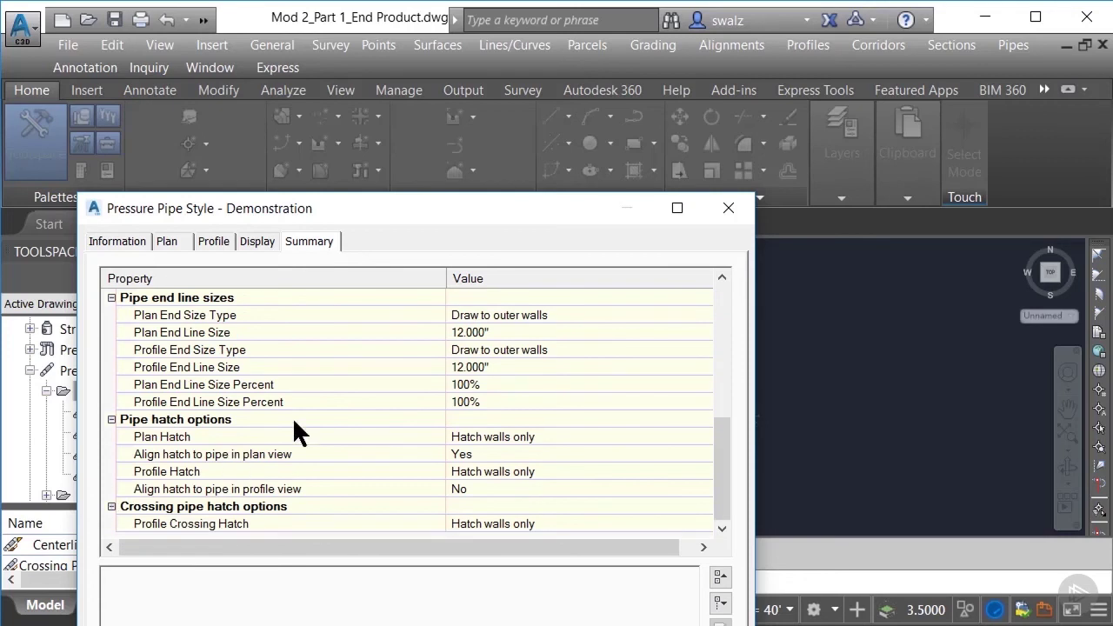
Step: Reposition and enlarge the pipe style dialog to review the summary properties back to the Information group
left_click_drag(410, 206, 454, 4)
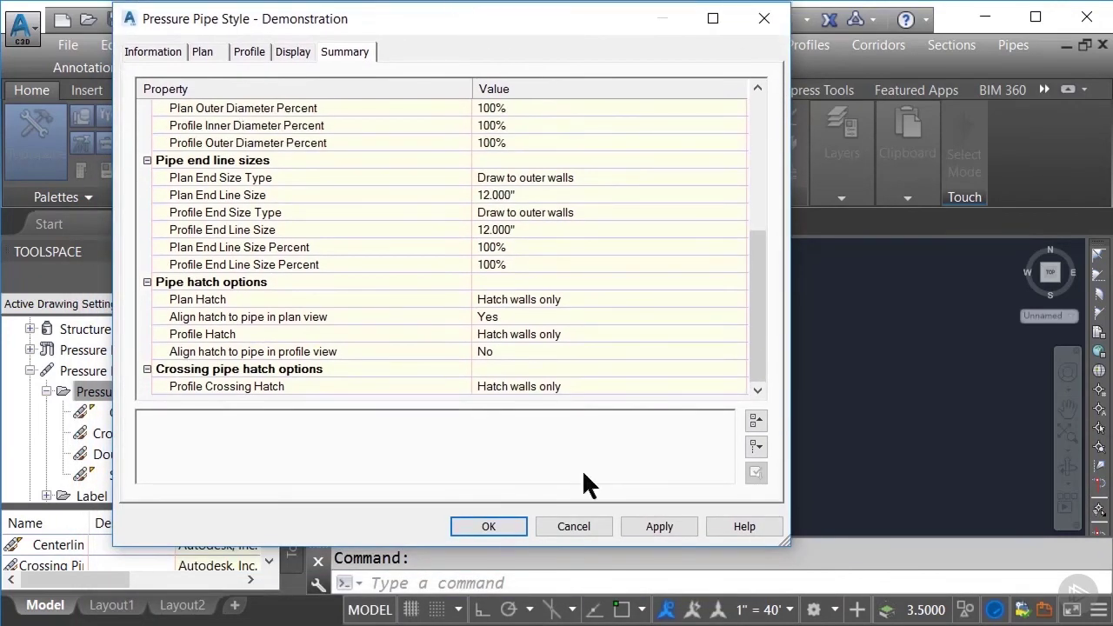
left_click_drag(439, 546, 442, 620)
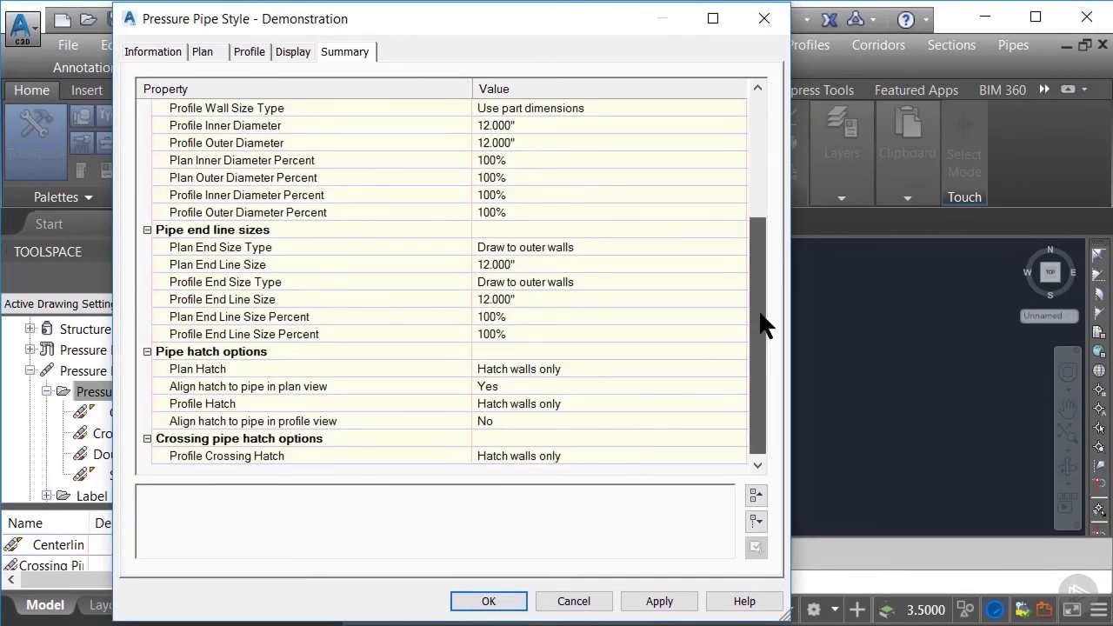
left_click_drag(757, 322, 765, 274)
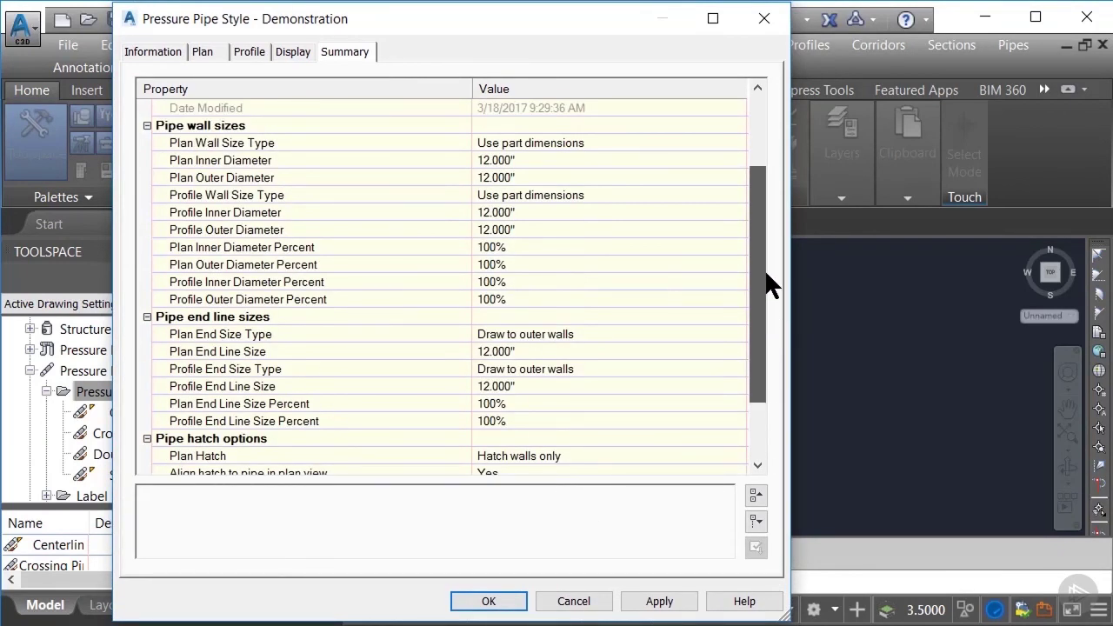
left_click_drag(764, 269, 773, 177)
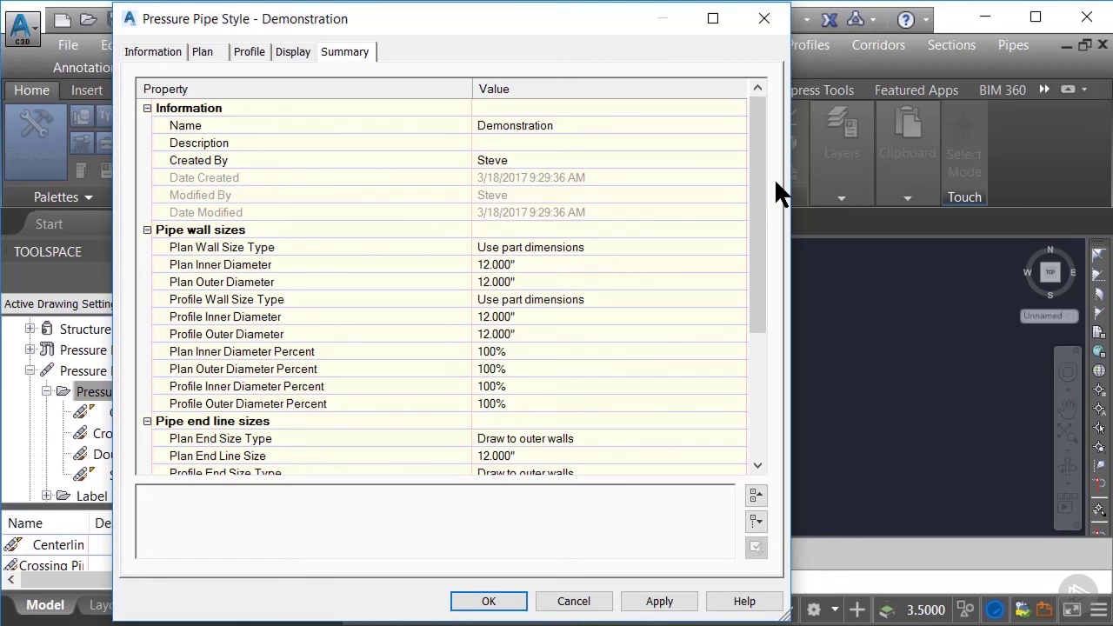
Step: Review the plan and profile inner and outer diameter percent properties, and accept the Demonstration pressure pipe style
left_click_drag(757, 223, 757, 232)
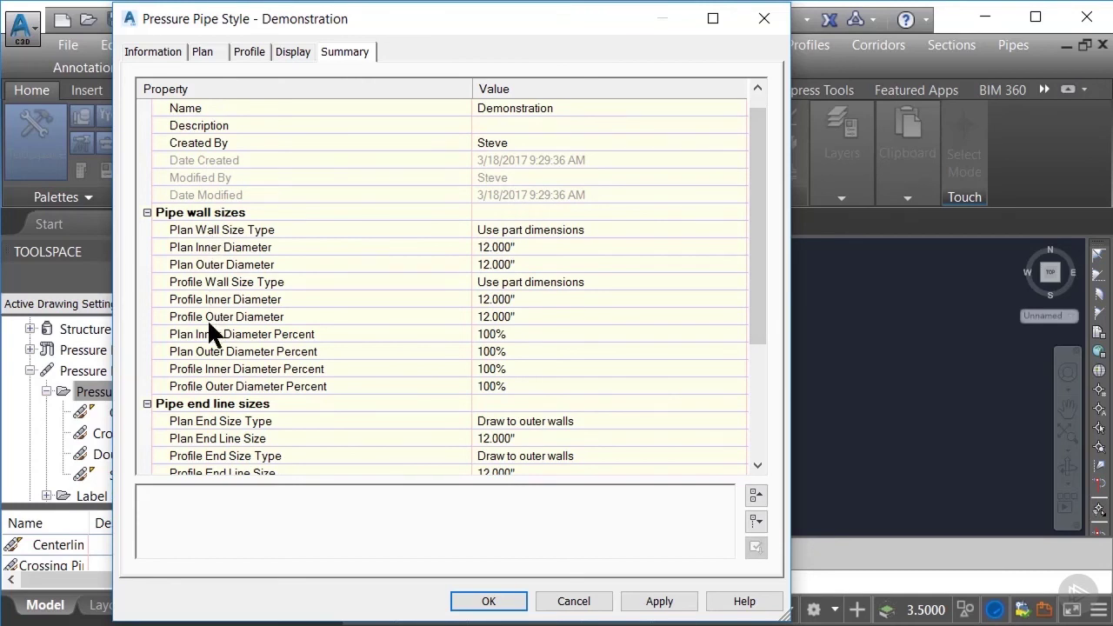
left_click(295, 345)
left_click(516, 334)
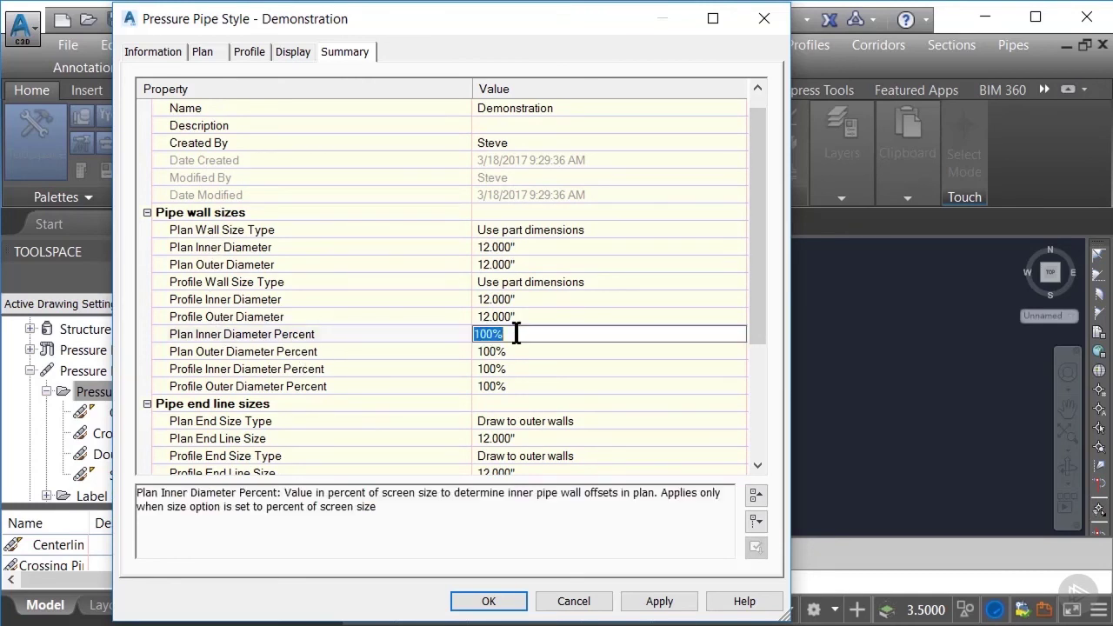
left_click(521, 352)
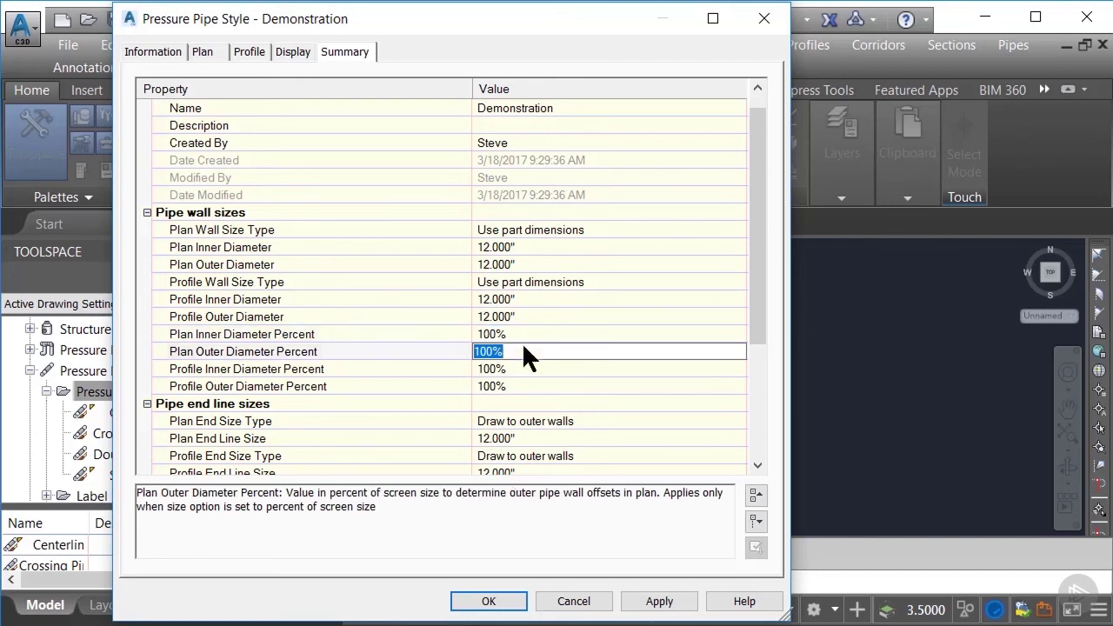
left_click(525, 369)
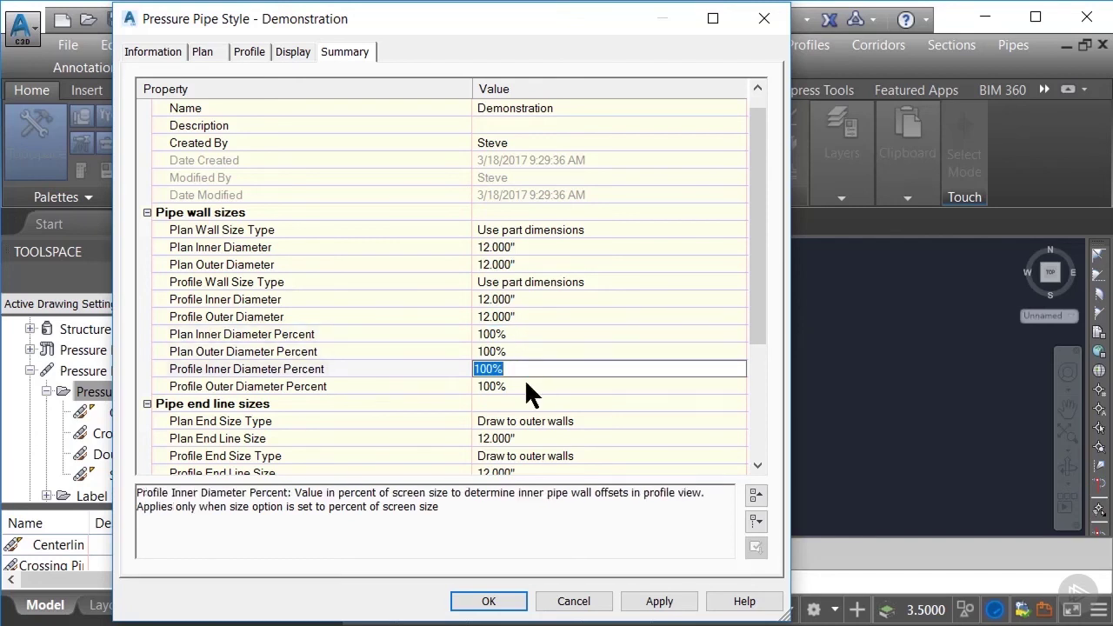
left_click(525, 384)
left_click(488, 601)
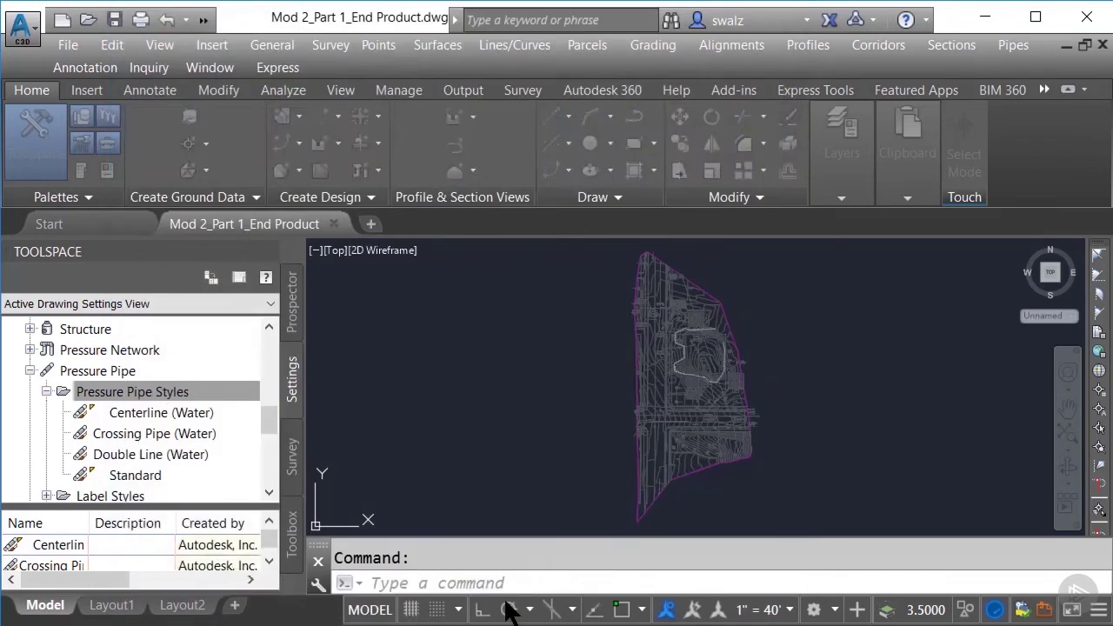
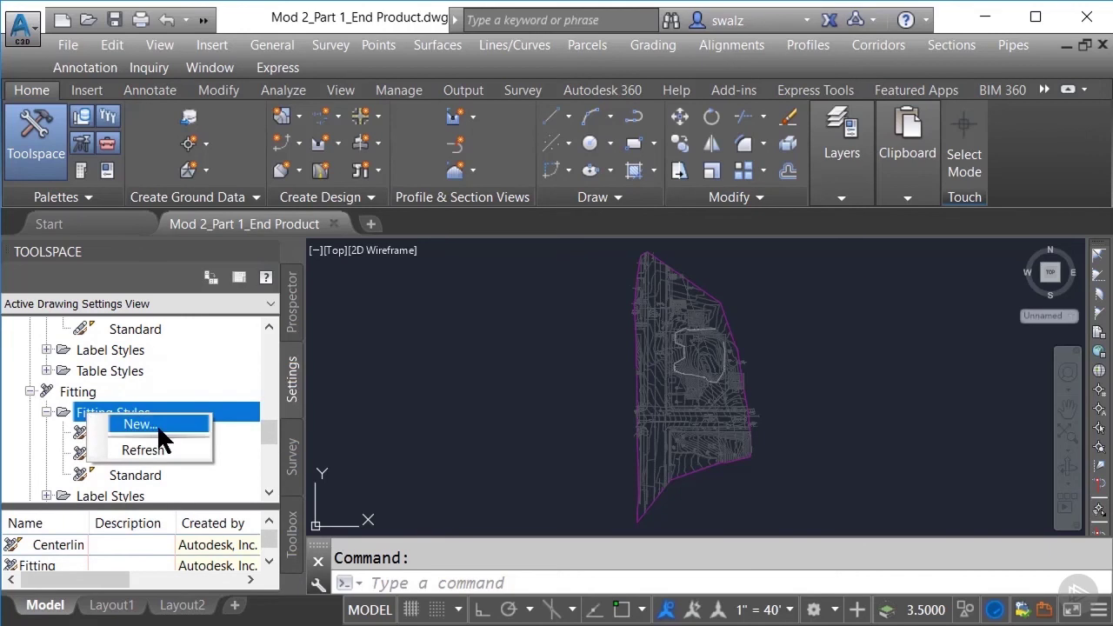
Step: Create a new fitting style under Fitting Styles and name it Demonstration
left_click(159, 428)
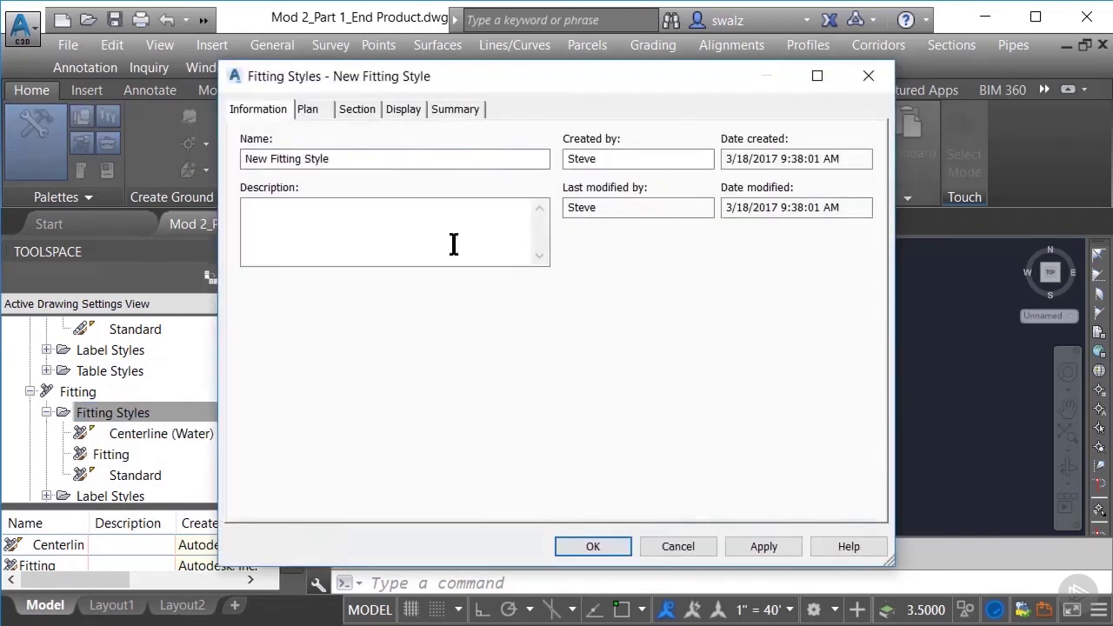
left_click(396, 159)
left_click_drag(396, 159, 120, 161)
type("dEMONST")
key("BackSpace")
key("BackSpace")
key("BackSpace")
key("BackSpace")
key("BackSpace")
key("BackSpace")
key("BackSpace")
type("Demonstration")
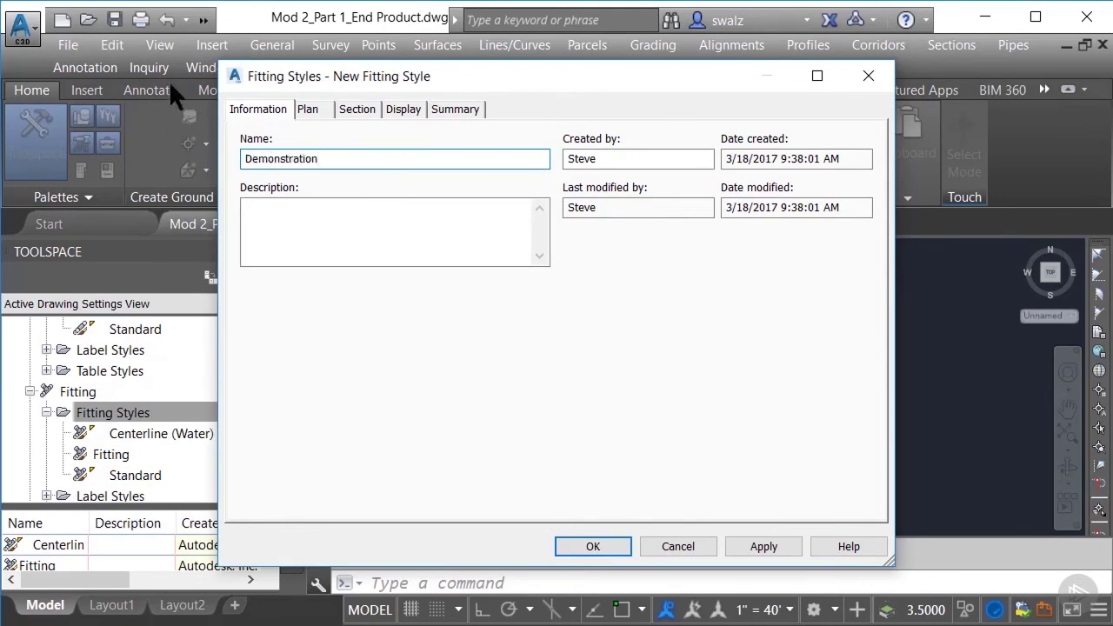
Step: Set the fitting's plan display to a user-defined block and look through the available block names
left_click(308, 111)
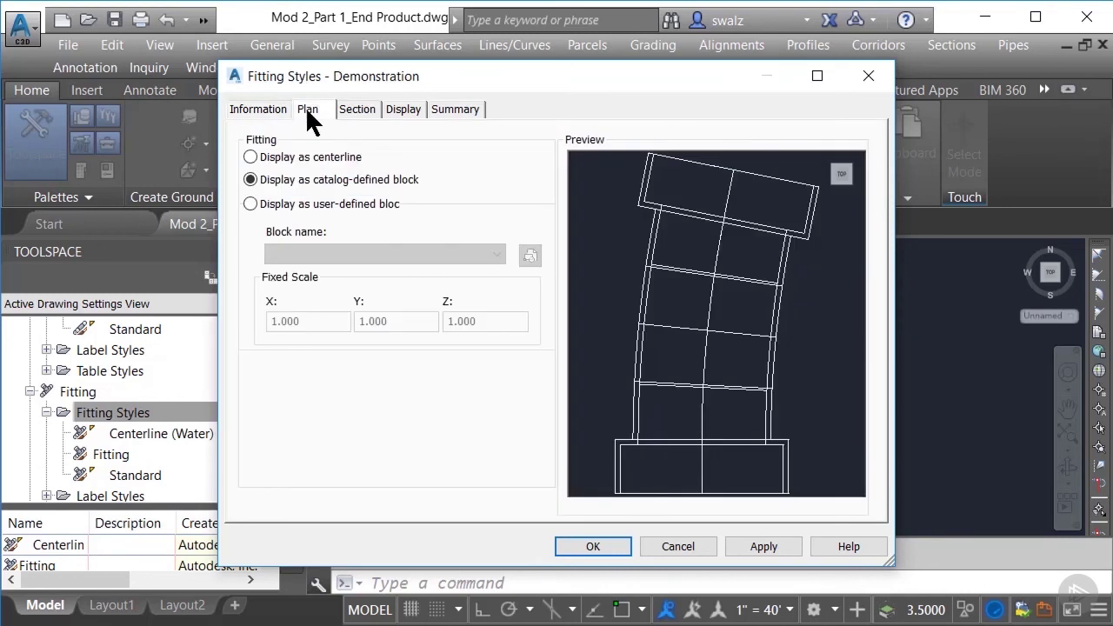
left_click(310, 120)
left_click(250, 203)
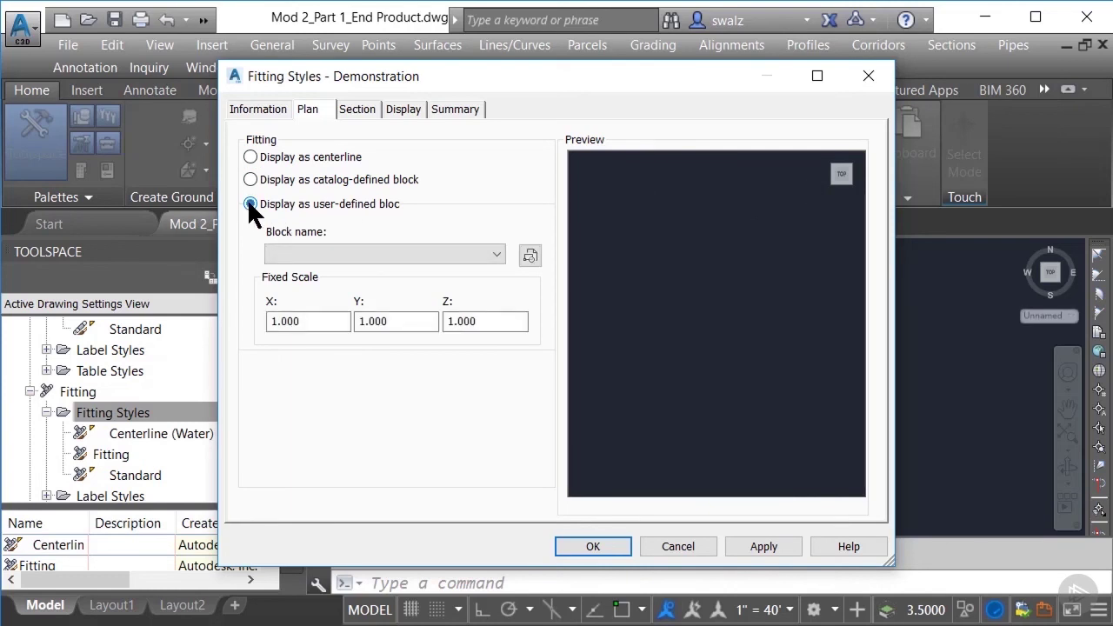
left_click(497, 254)
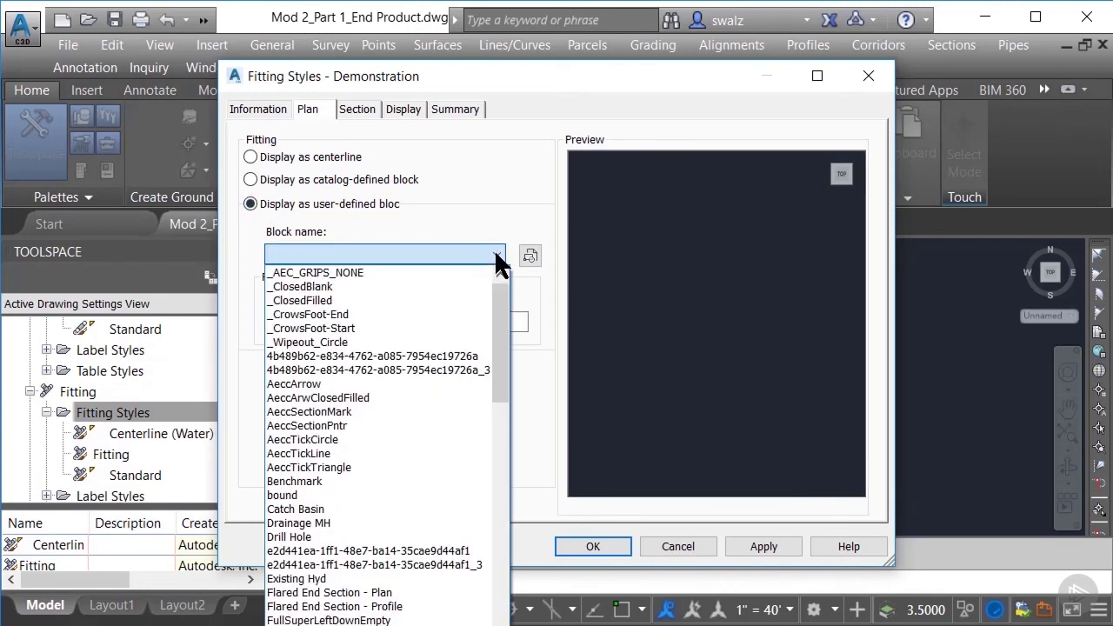
left_click_drag(502, 292, 501, 600)
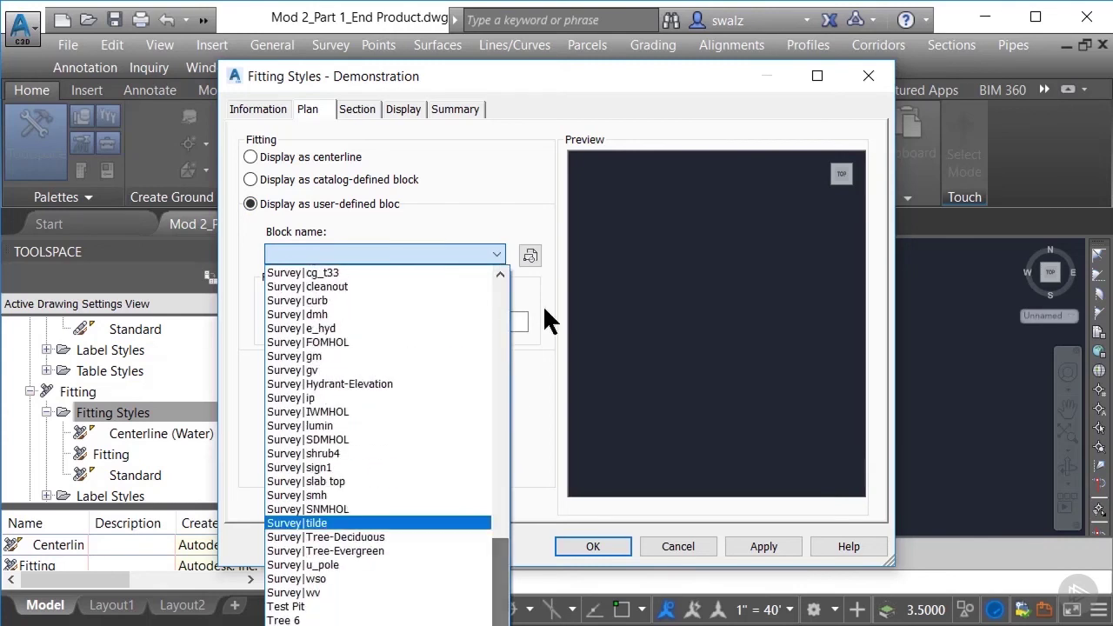
Step: Browse for a drawing file to use as the fitting's block, check the available locations, and cancel the selection
left_click(532, 254)
left_click(532, 254)
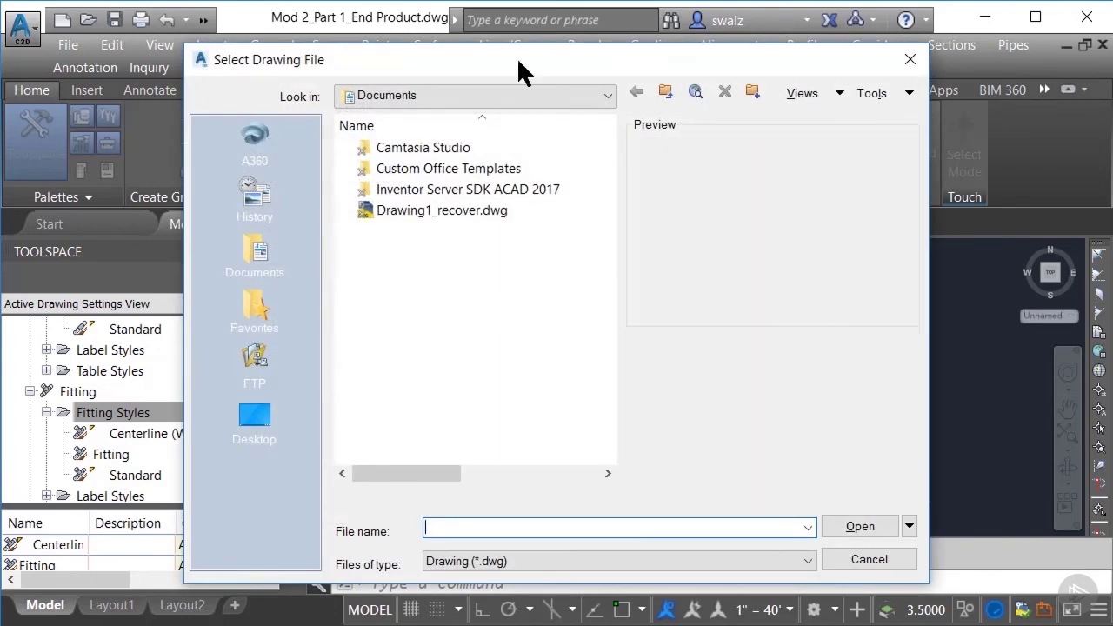
left_click(513, 96)
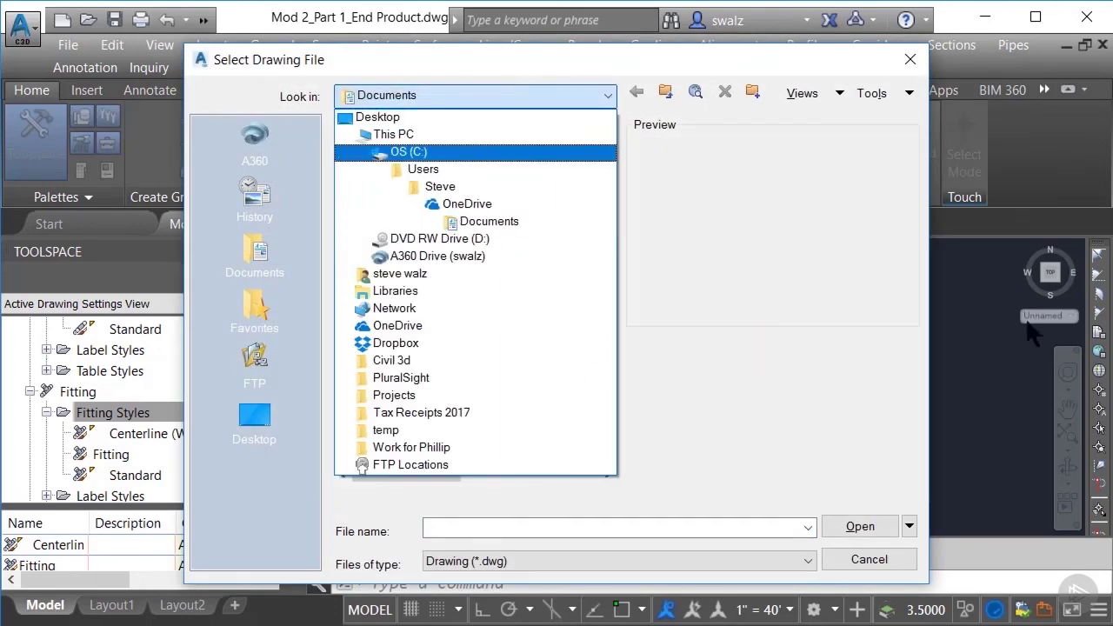
left_click(865, 559)
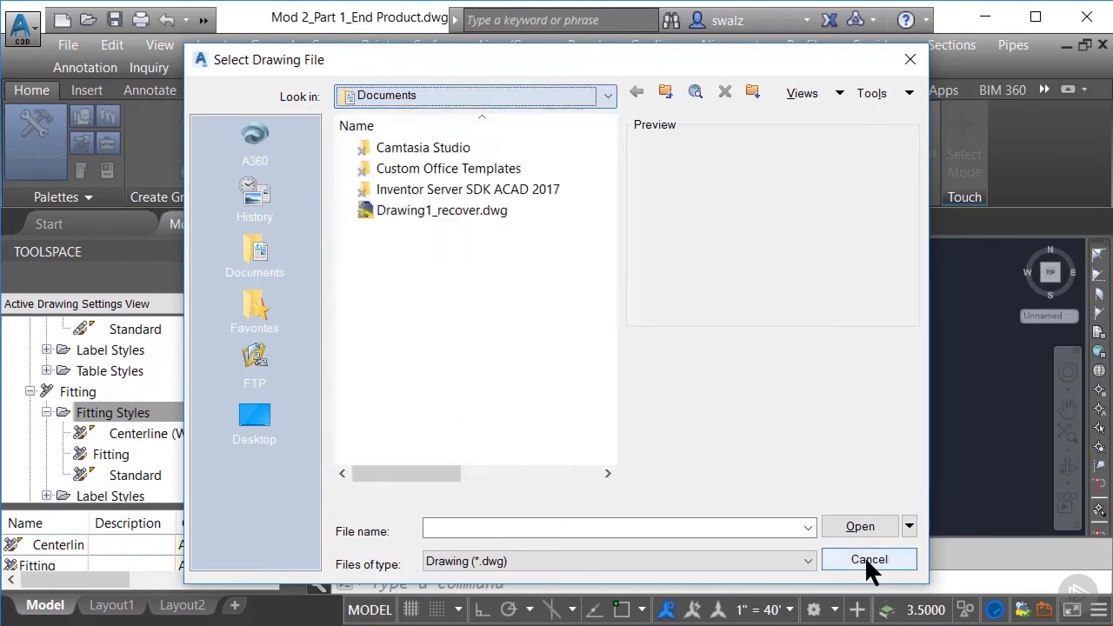
left_click(865, 559)
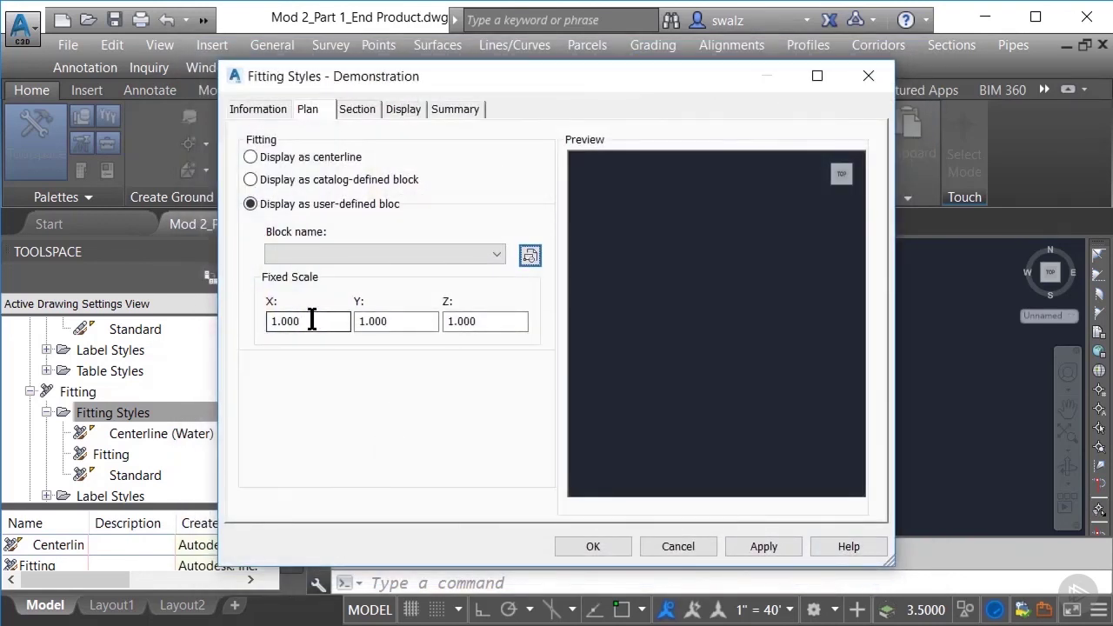
Step: Set the plan block's fixed scale to 12 in X, Y and Z, and restore the display as catalog-defined block
left_click_drag(318, 321, 183, 312)
type("12")
key("Tab")
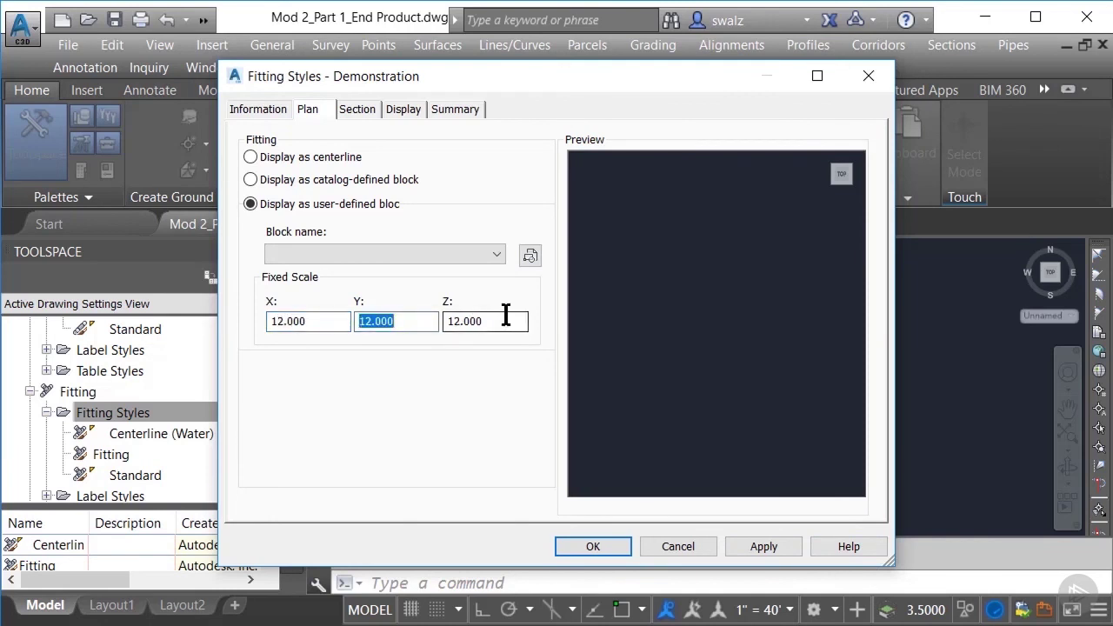
left_click(249, 179)
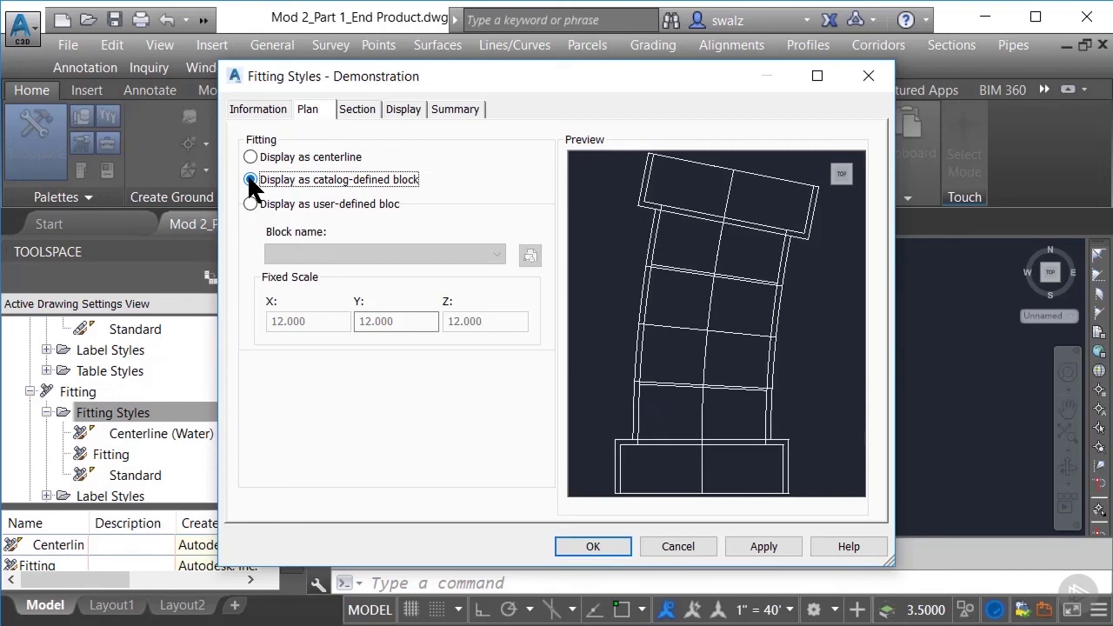
Step: Display the fitting's section as a marker, trying Basic Square before choosing the Catchment Flow Segment Start Point marker style
left_click(366, 110)
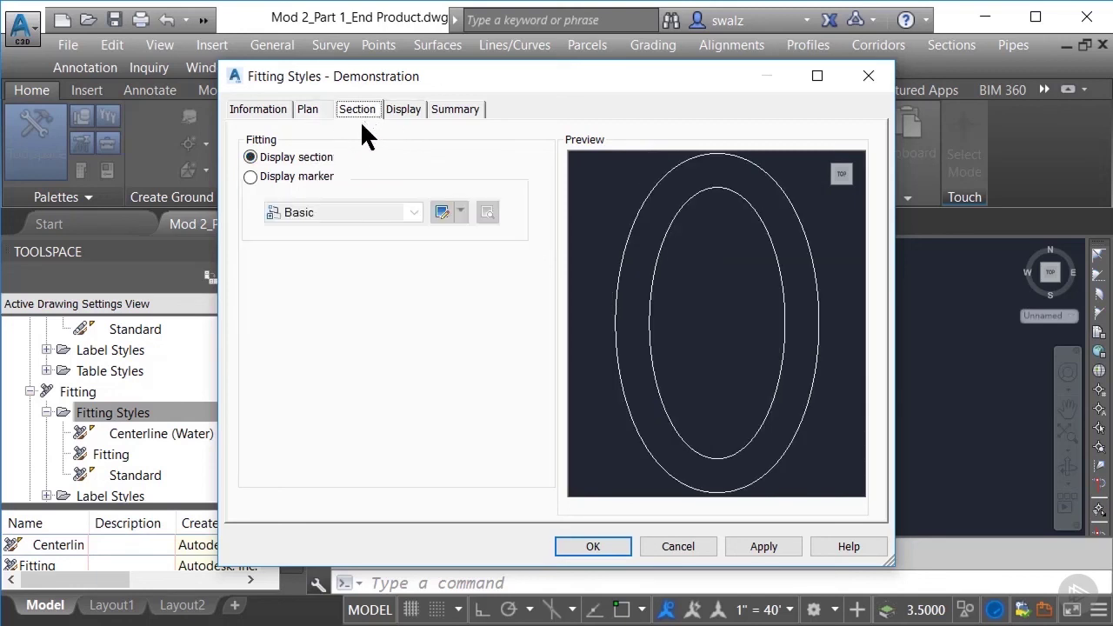
left_click(328, 174)
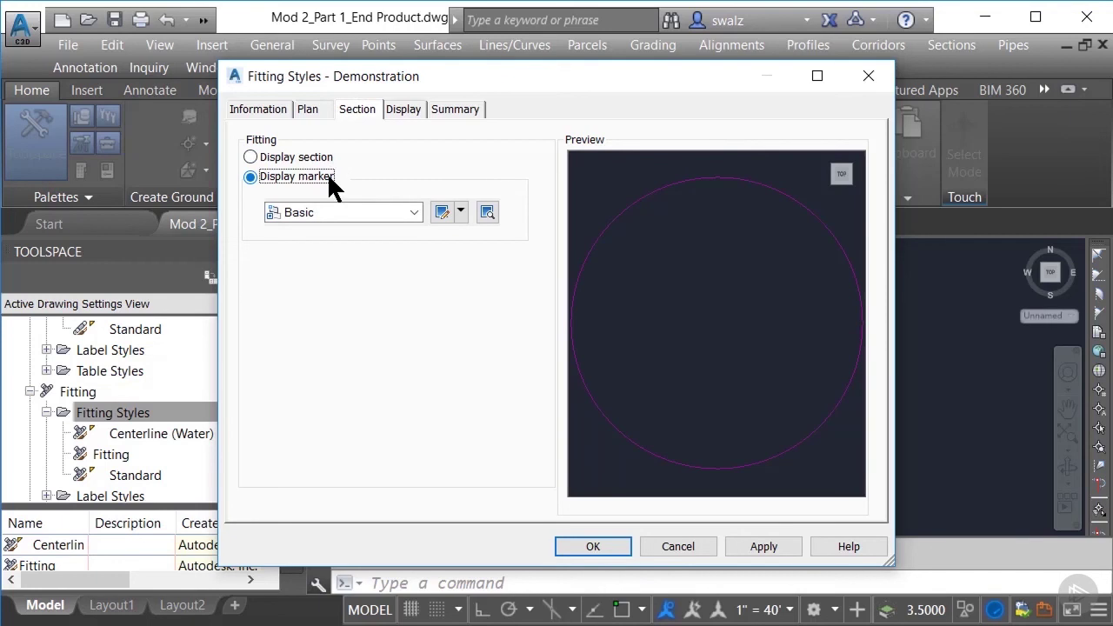
left_click(415, 212)
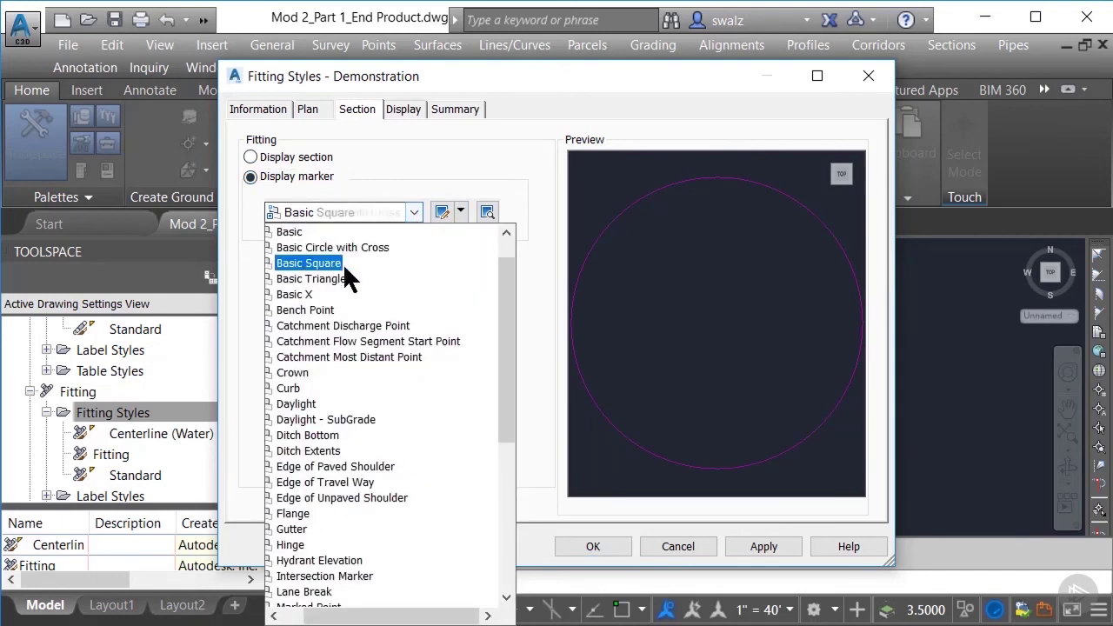
left_click(324, 261)
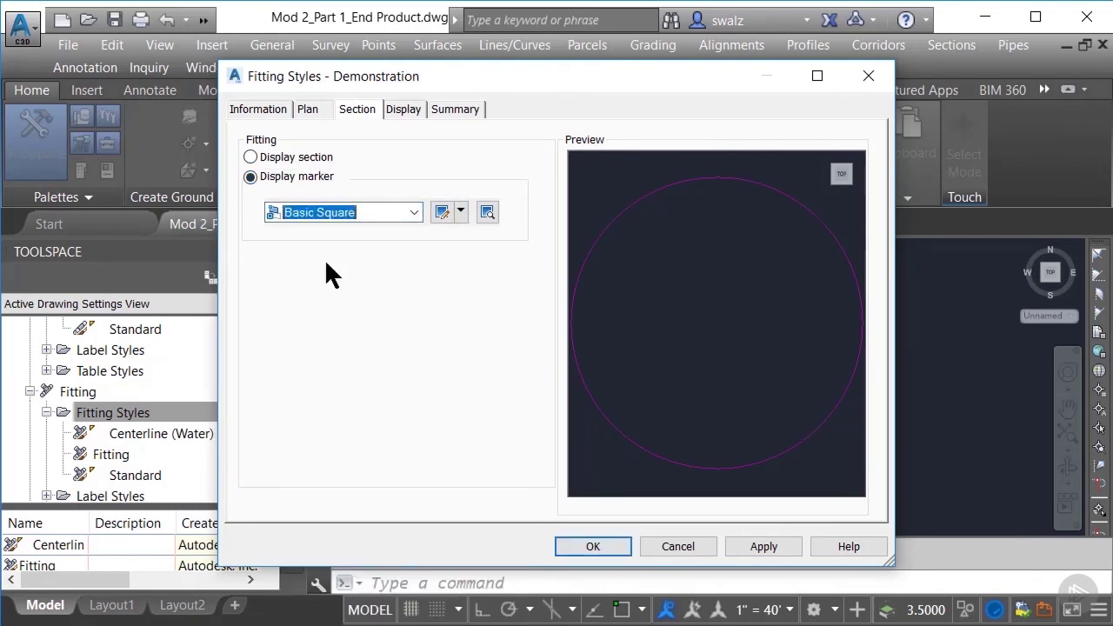
left_click(415, 212)
left_click(405, 341)
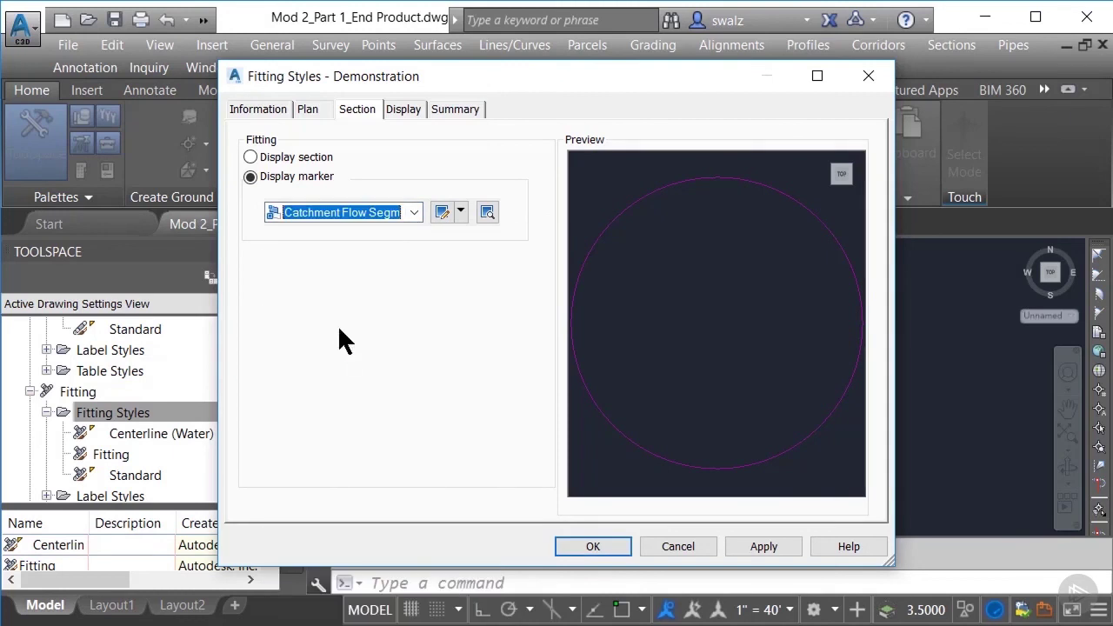
Step: Check the creation and editing options for the marker style, and return the fitting's section view to Display section
left_click(459, 211)
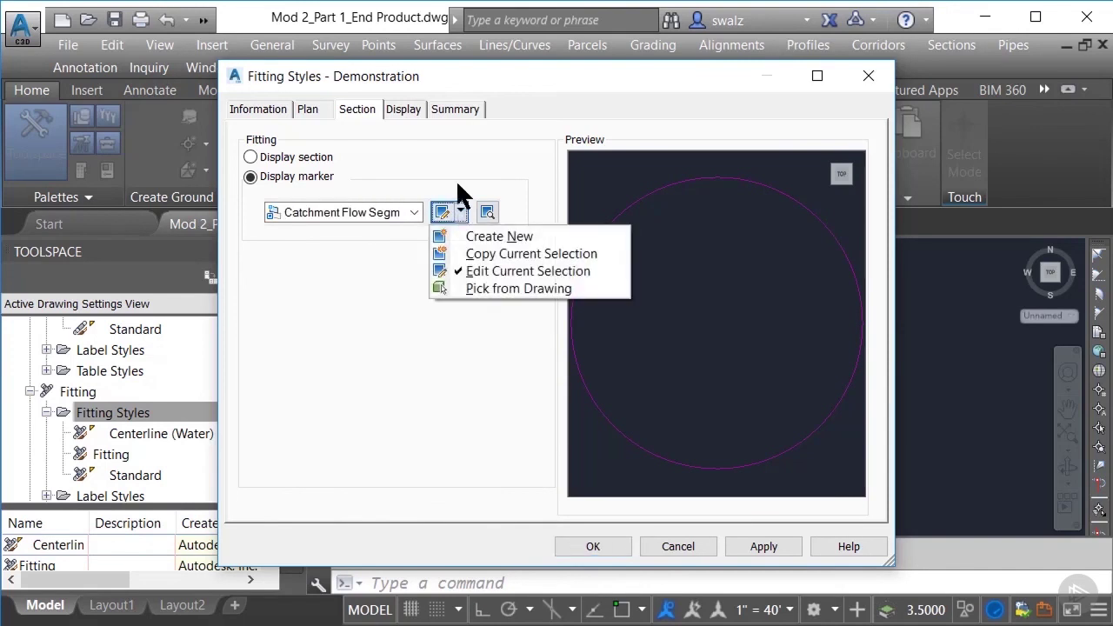
key("alt+s")
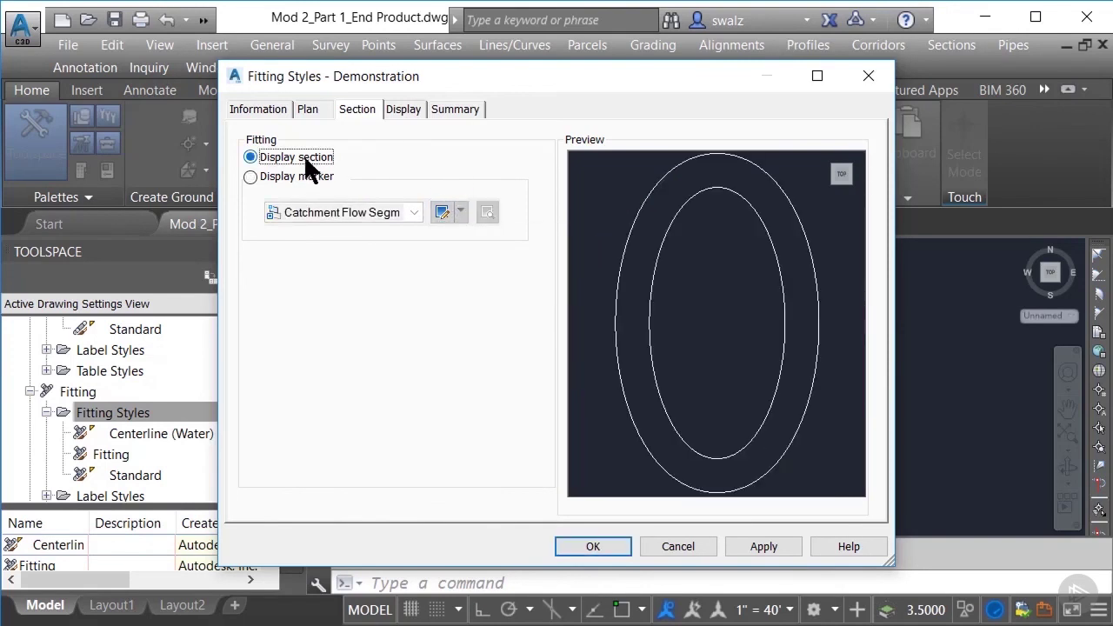
left_click(304, 157)
Step: Review the fitting style's component display settings for the Plan, Model, Profile and Section view directions
left_click(407, 111)
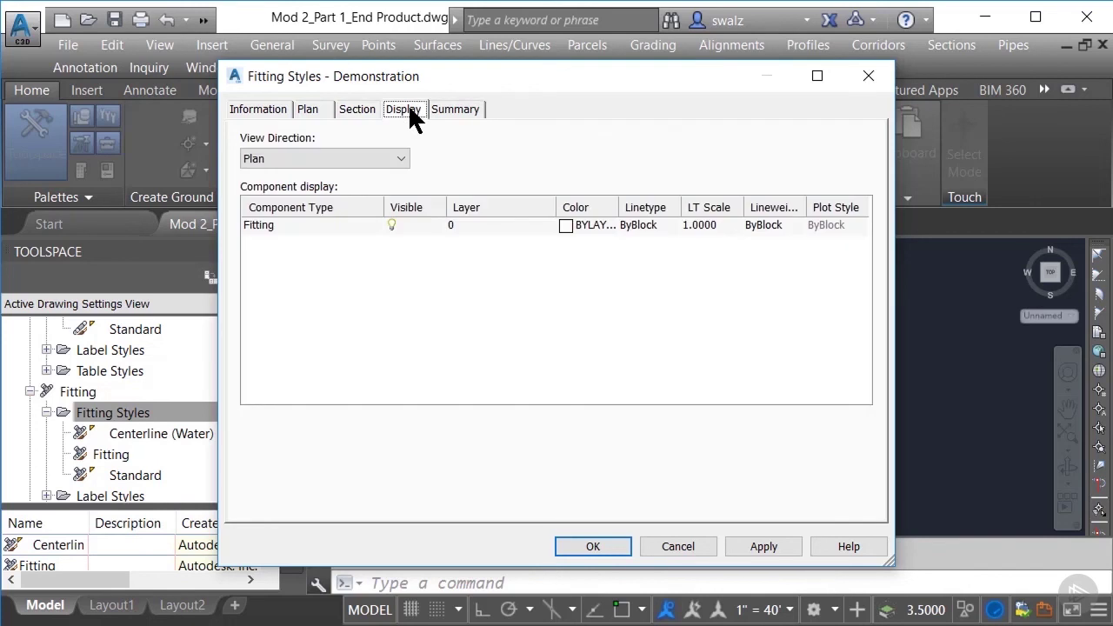
left_click(401, 160)
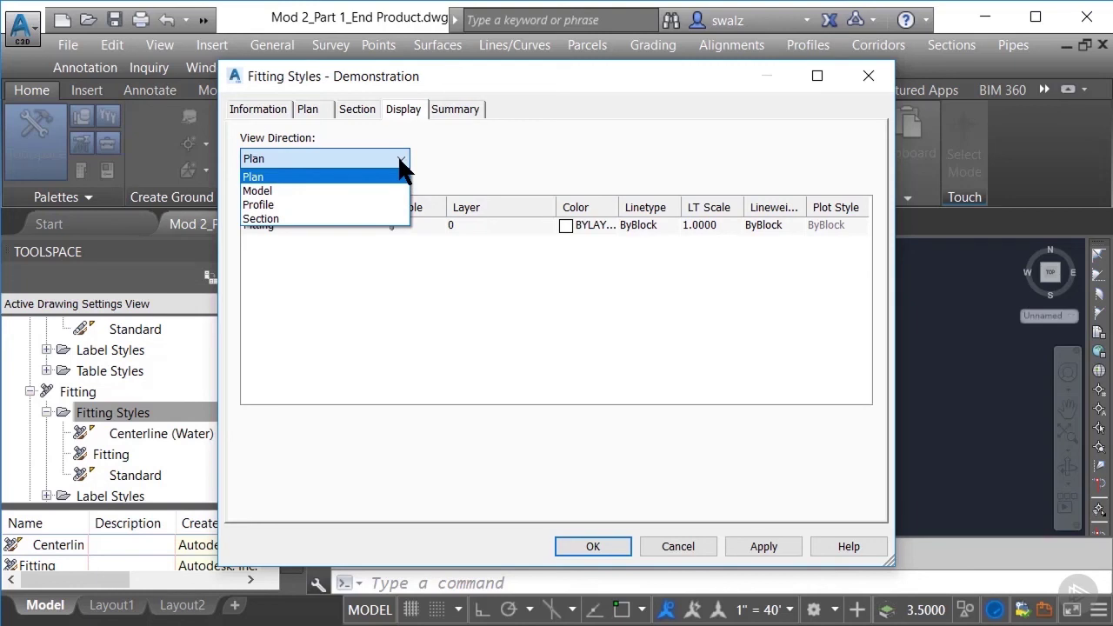
left_click(400, 160)
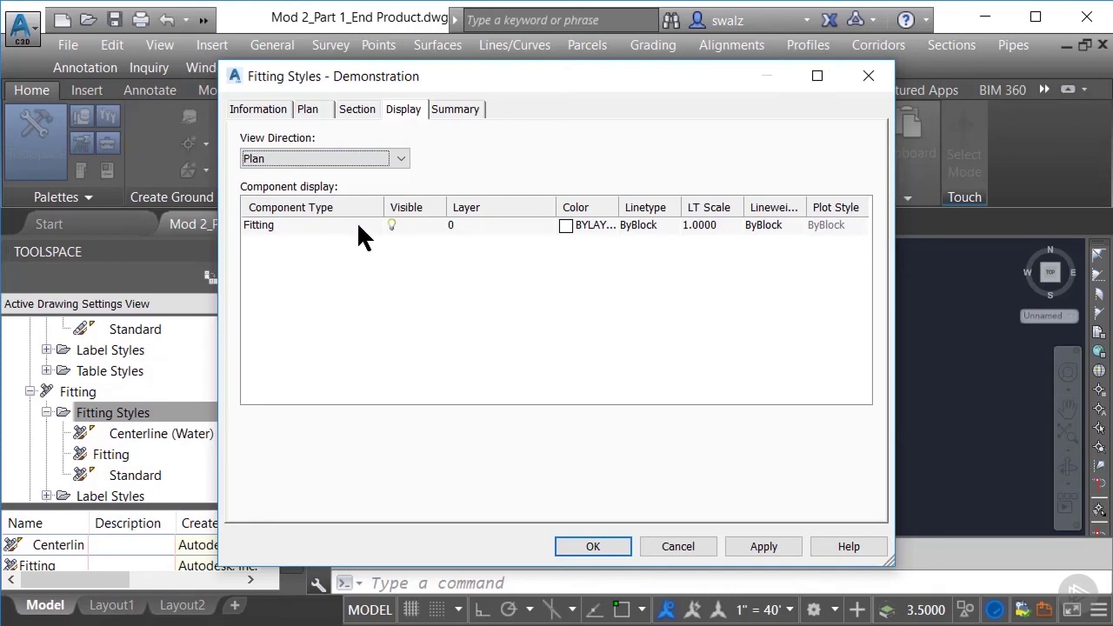
left_click(346, 158)
left_click(308, 190)
left_click(305, 156)
left_click(300, 205)
left_click(295, 160)
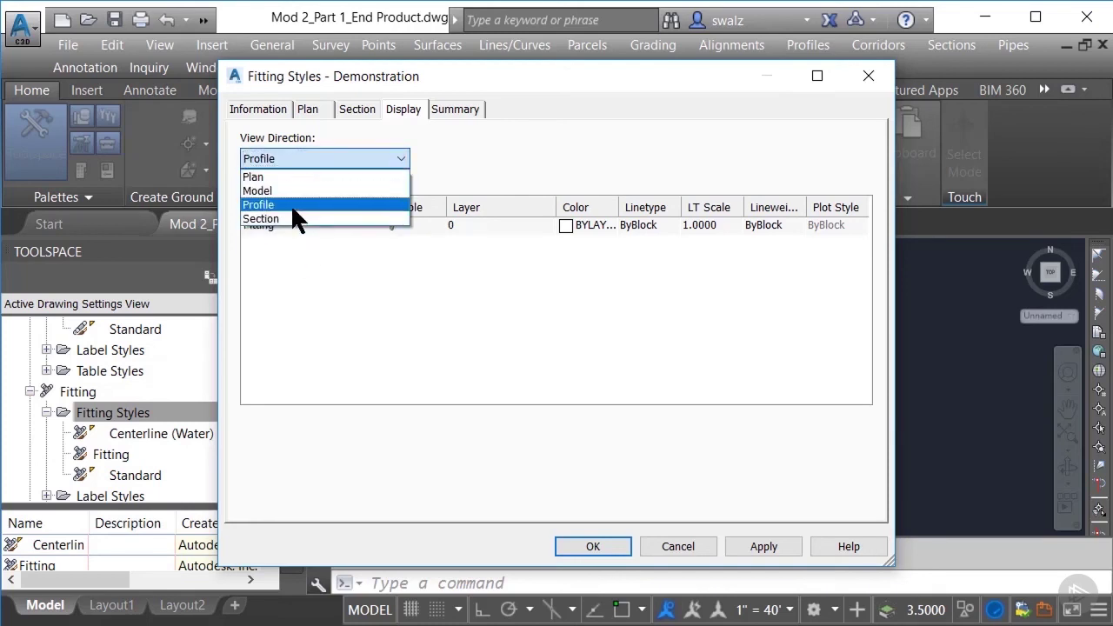
left_click(292, 219)
left_click(290, 246)
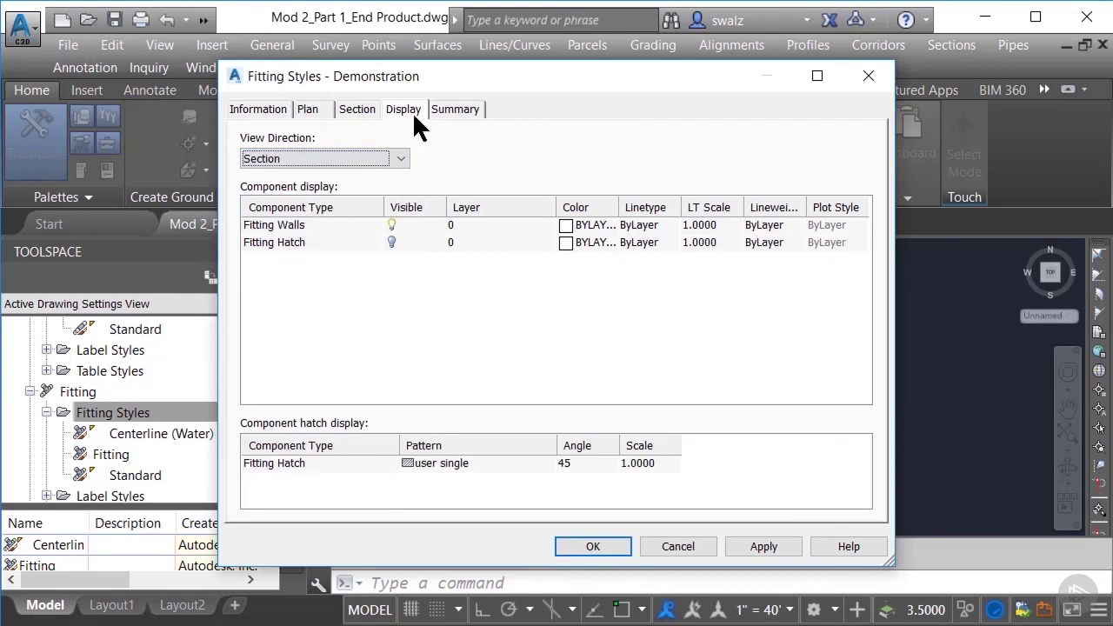
Step: Expand the Information, Plan Options and Section Options groups in the summary to review them, and accept the fitting style
left_click(447, 108)
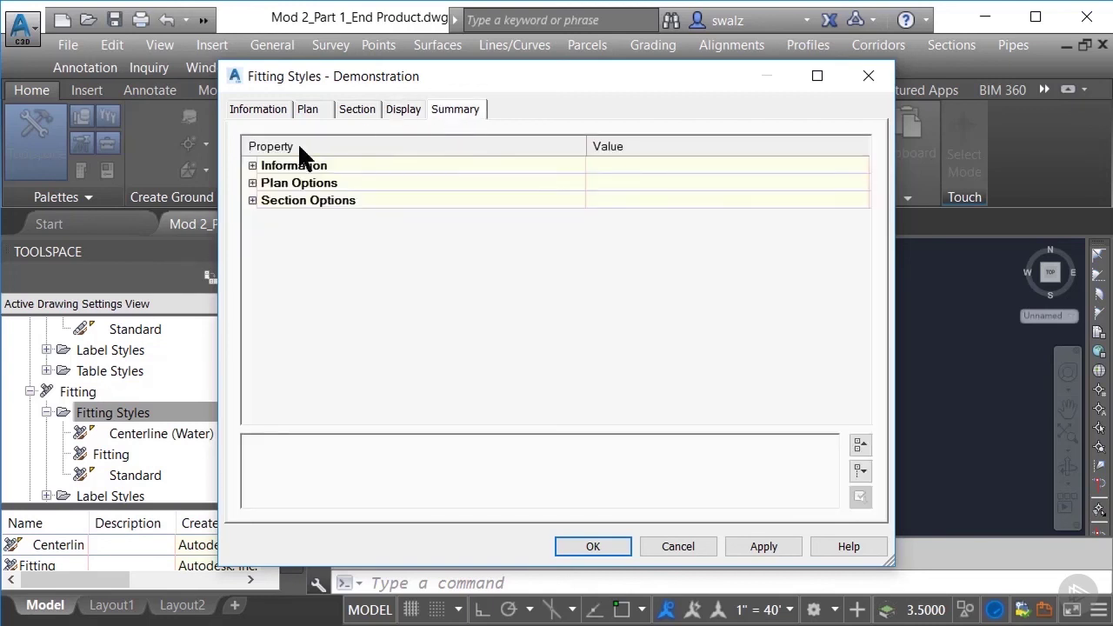
left_click(252, 165)
left_click(252, 287)
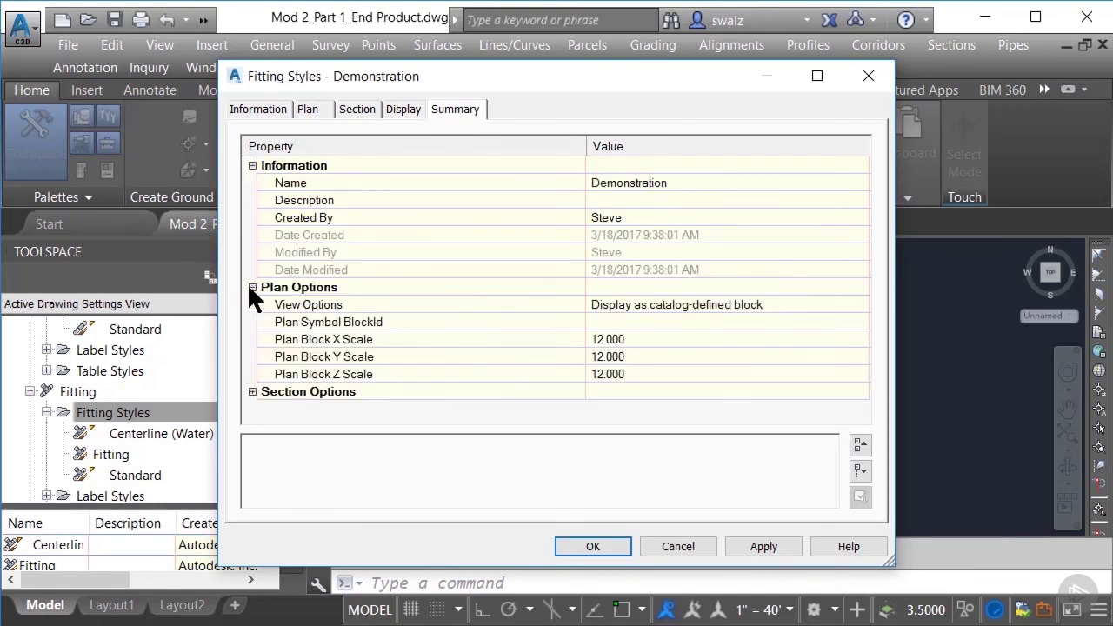
left_click(253, 392)
scroll(674, 390, "down", 1)
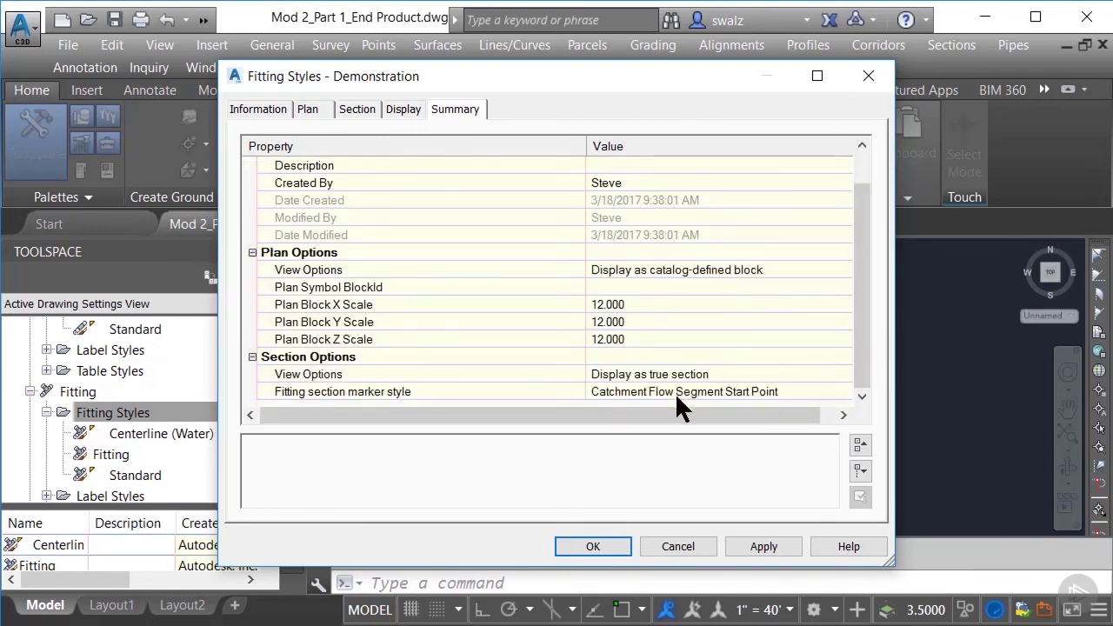
left_click(619, 547)
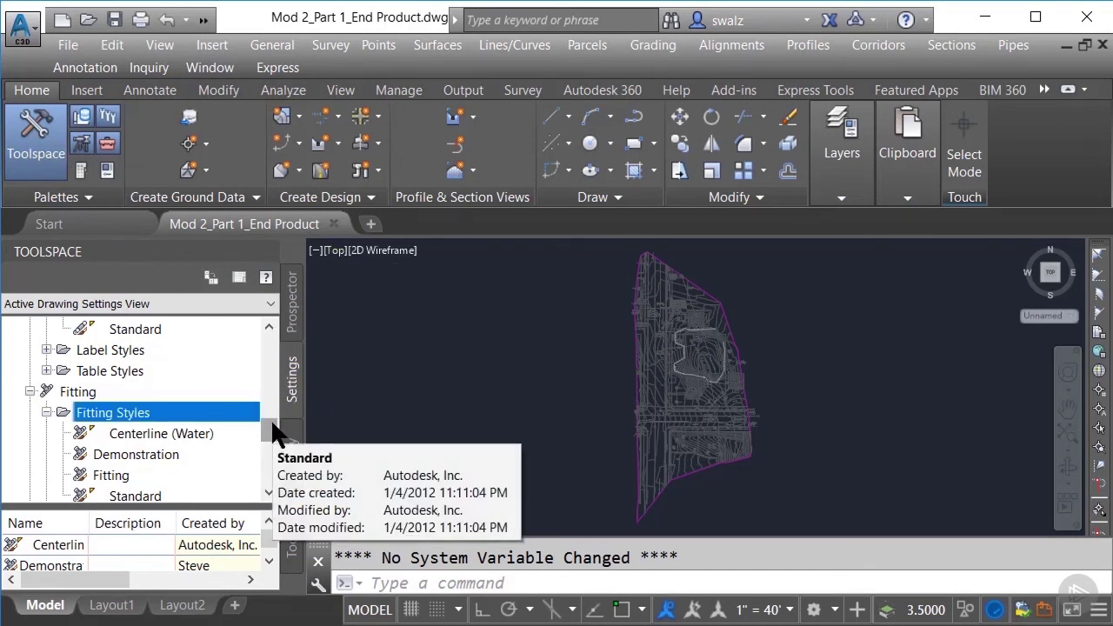
Step: Create a new appurtenance style in the Appurtenance Styles collection and name it Demonstration
left_click_drag(270, 423, 269, 447)
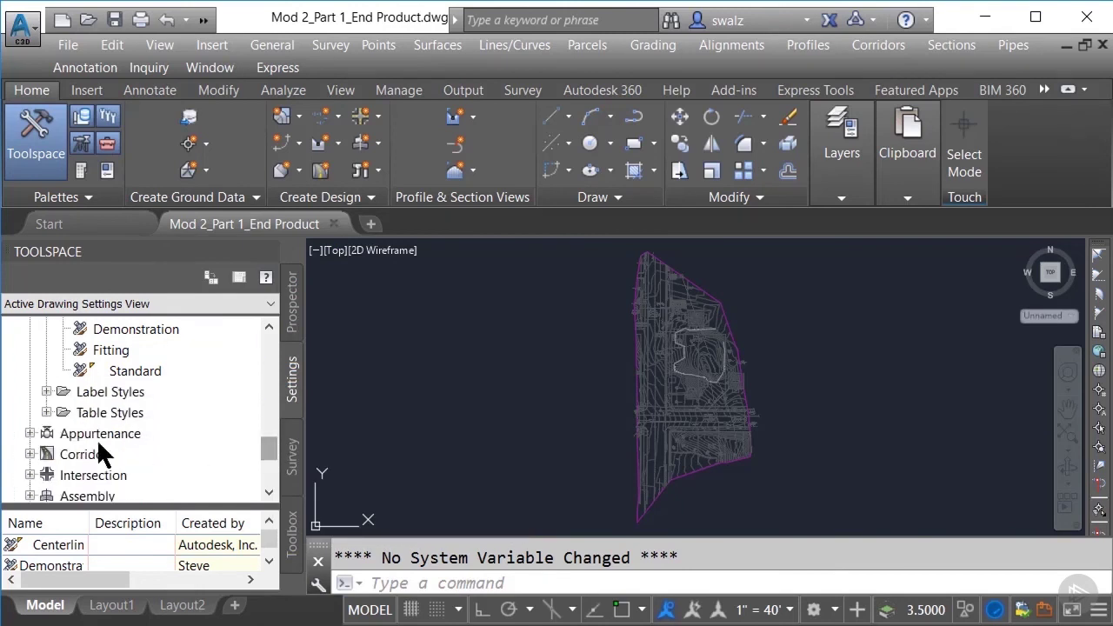
left_click(29, 433)
left_click(46, 433)
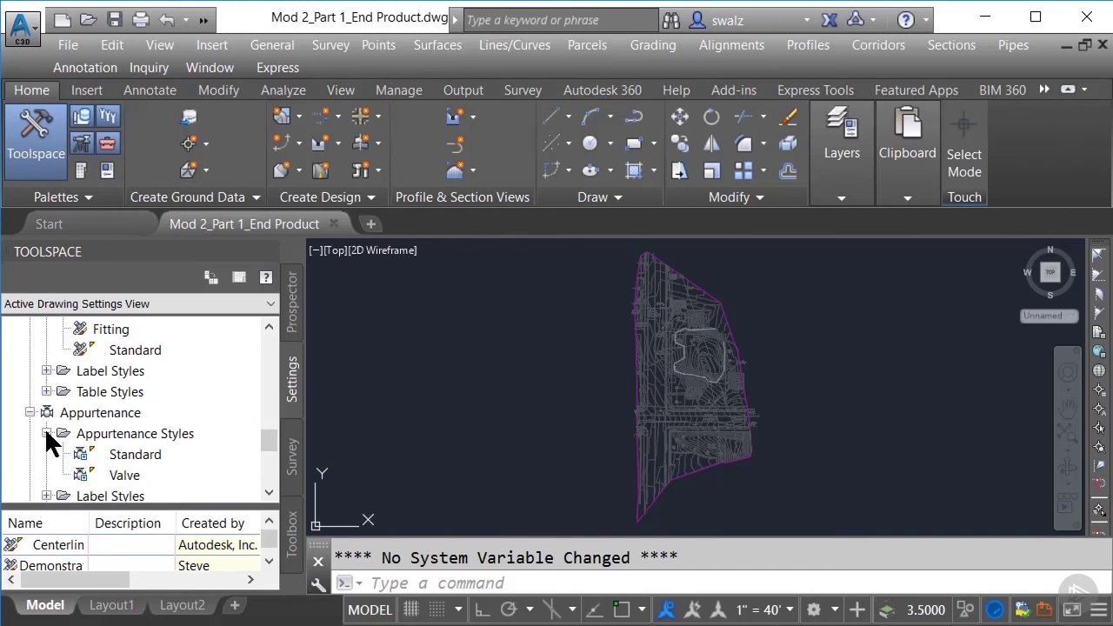
right_click(79, 434)
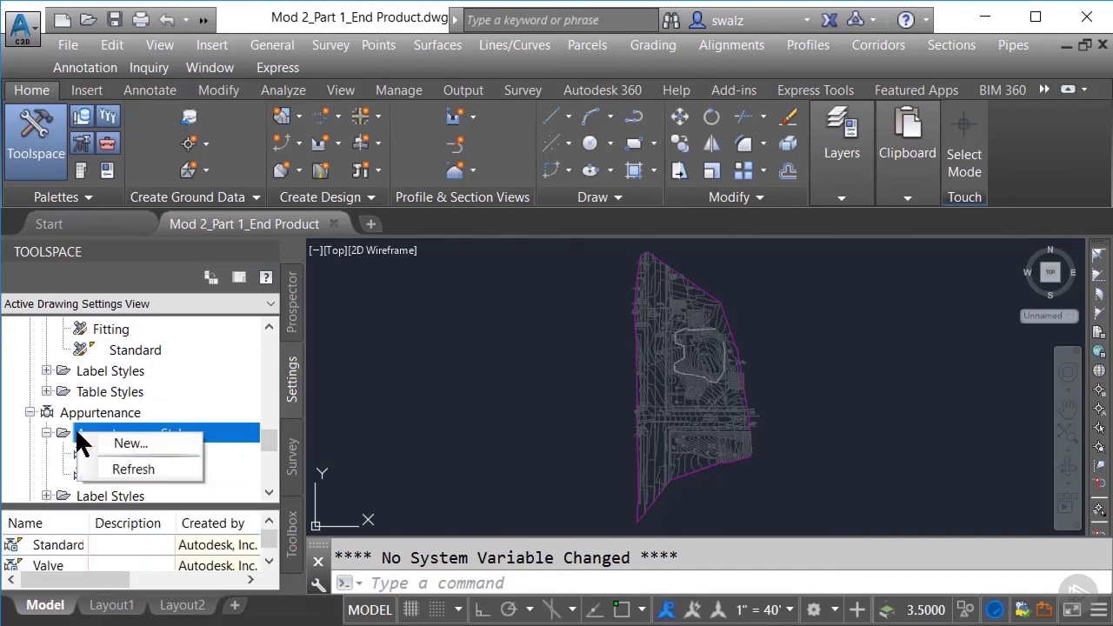
left_click(121, 443)
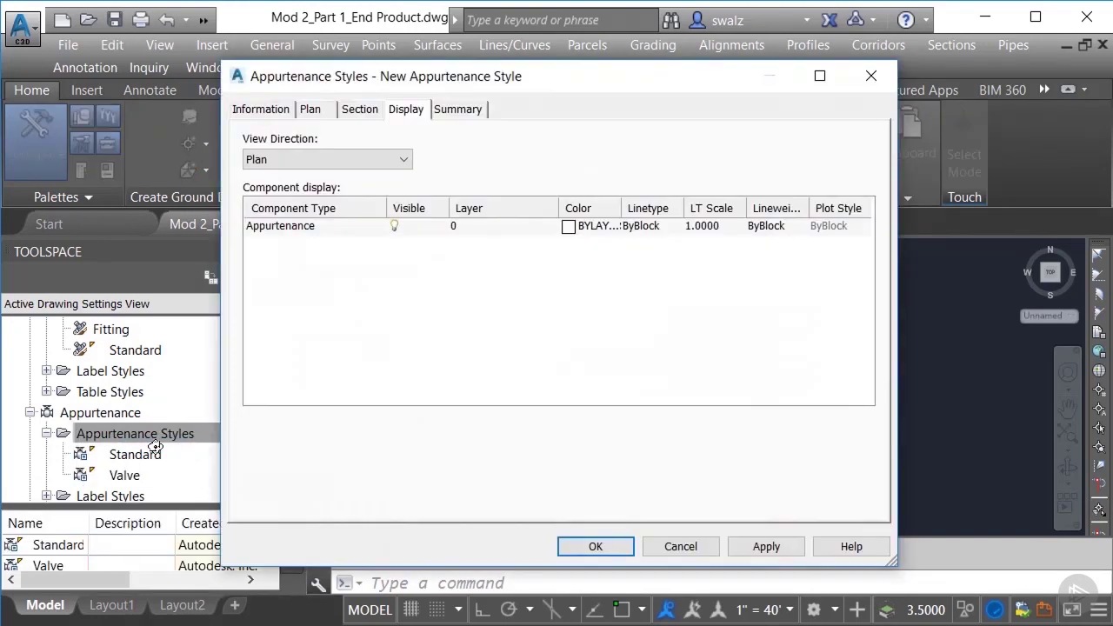
left_click(278, 109)
left_click_drag(346, 157, 201, 156)
type("Demonstration")
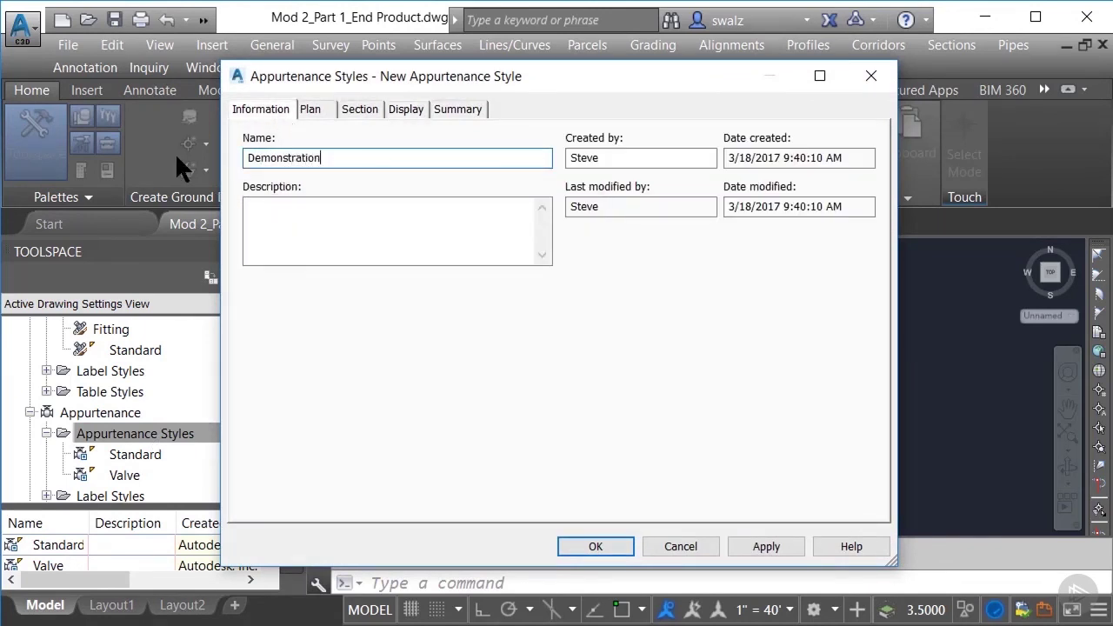
Step: Review the appurtenance style's plan and section options, previewing Display marker before returning the section view to Display section
left_click(311, 113)
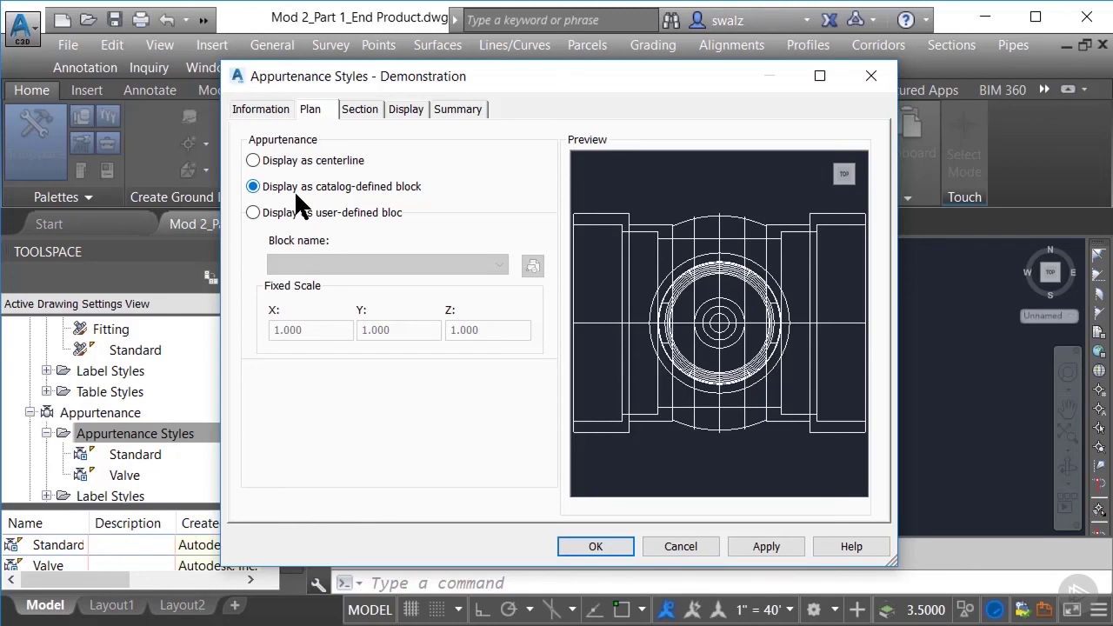
left_click(358, 109)
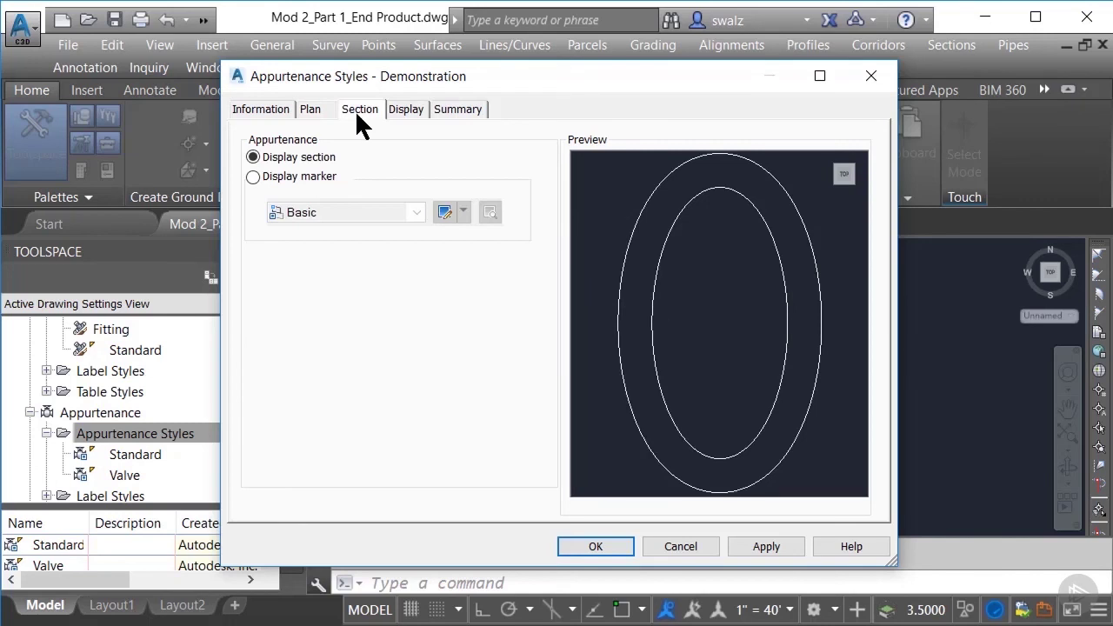
left_click(314, 175)
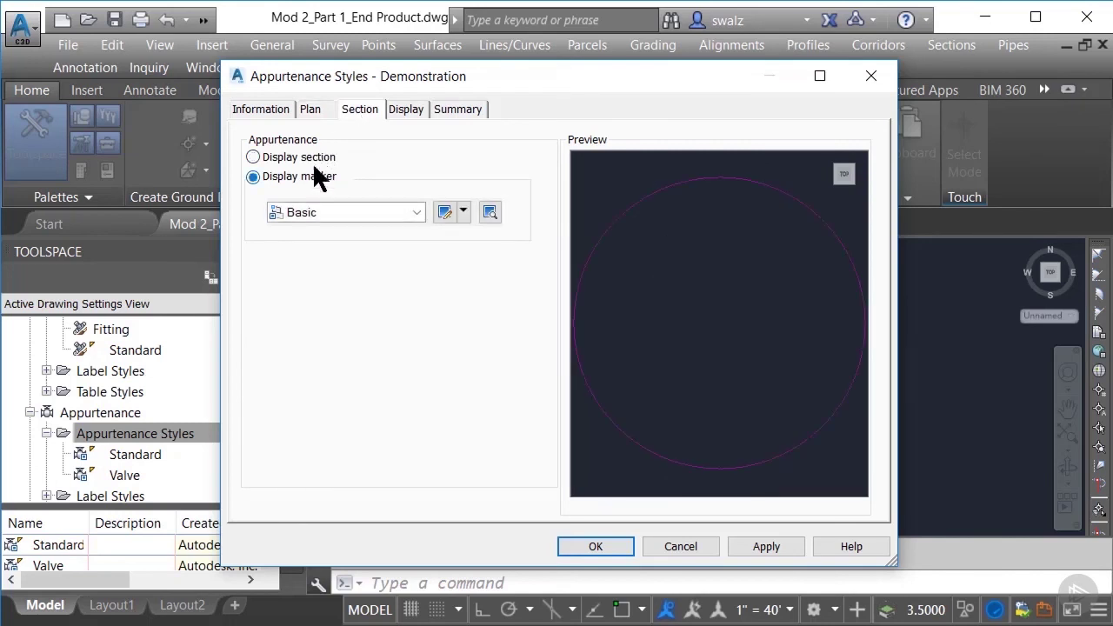
left_click(314, 158)
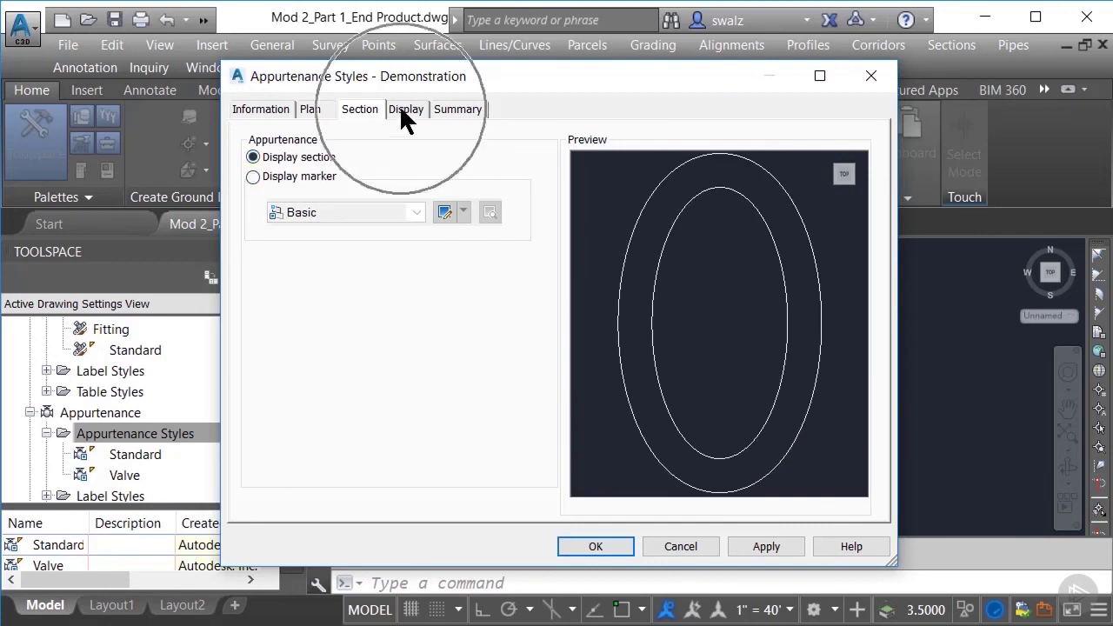
Step: Review the appurtenance style's component display settings for the Plan, Model, Profile and Section view directions
left_click(402, 110)
left_click(382, 156)
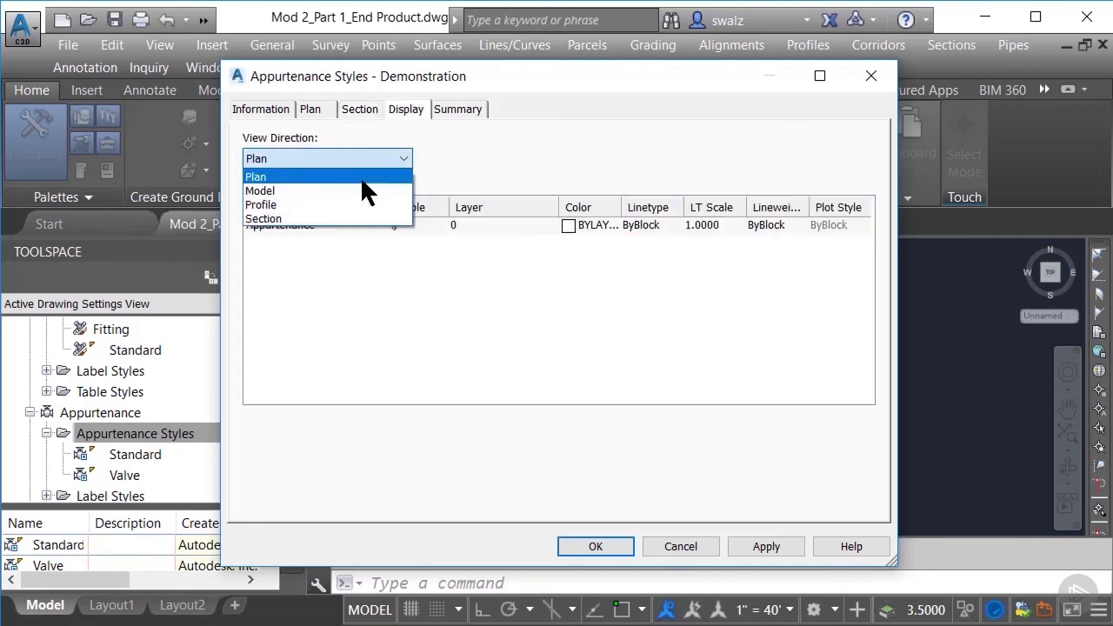
left_click(360, 185)
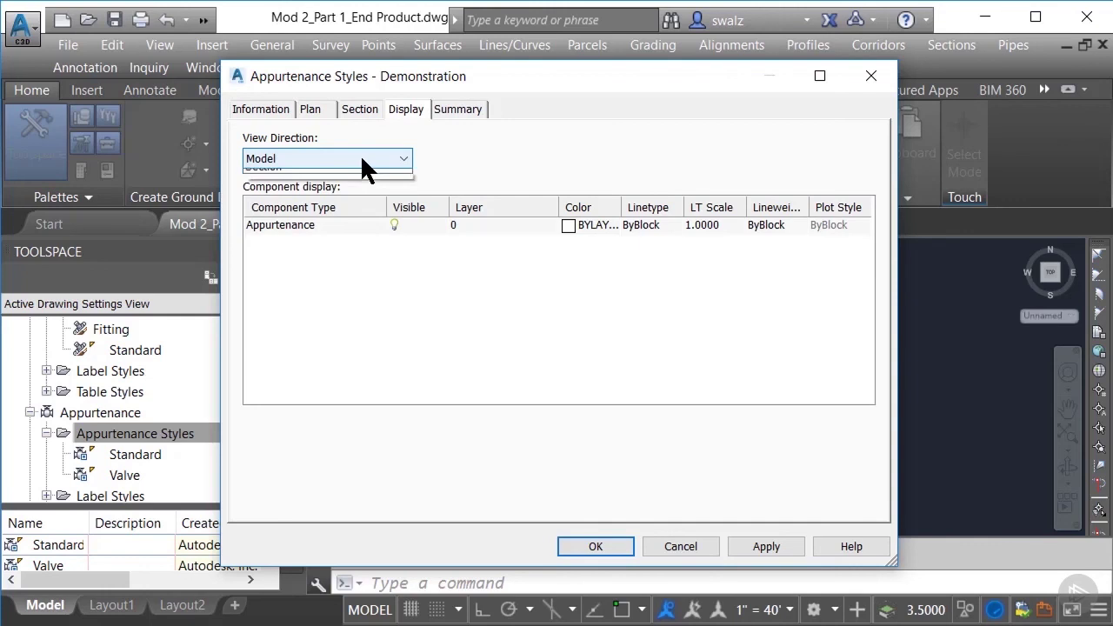
left_click(360, 156)
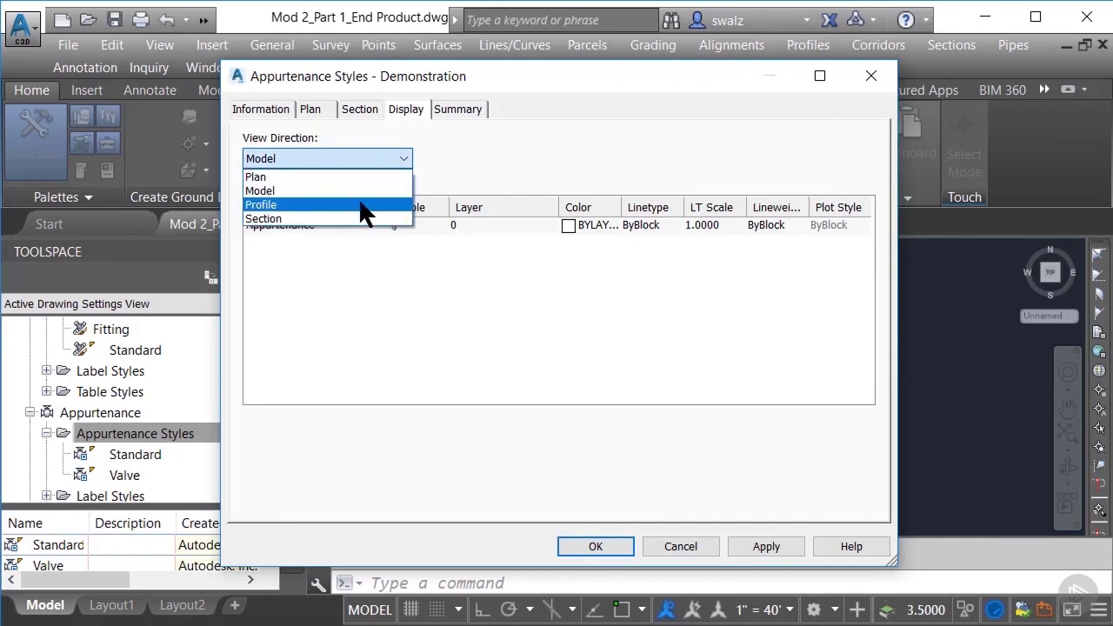
left_click(366, 205)
left_click(364, 155)
left_click(367, 218)
Step: Expand the appurtenance summary's Information, Plan Options and Section Options groups to review them, and accept the style
left_click(469, 108)
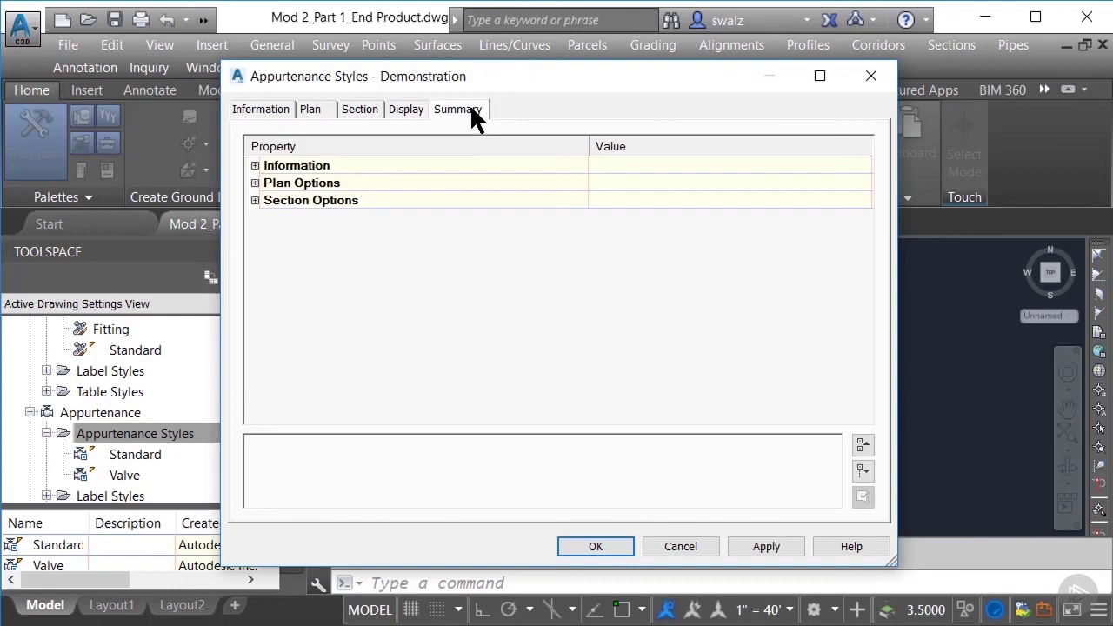
left_click(255, 165)
left_click(255, 287)
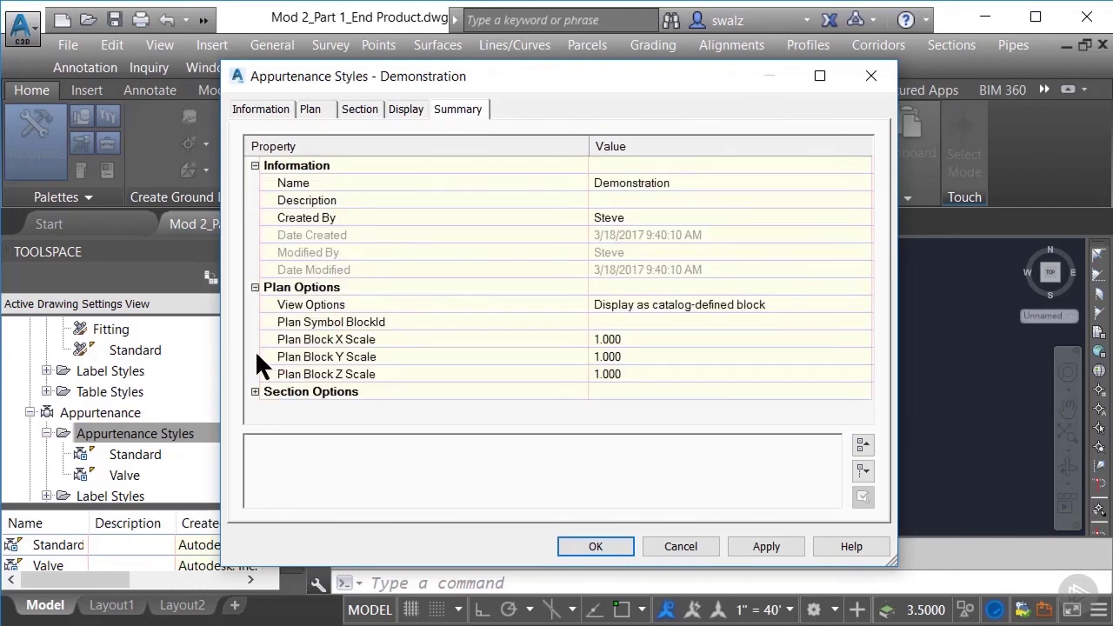
left_click(255, 391)
scroll(563, 282, "down", 1)
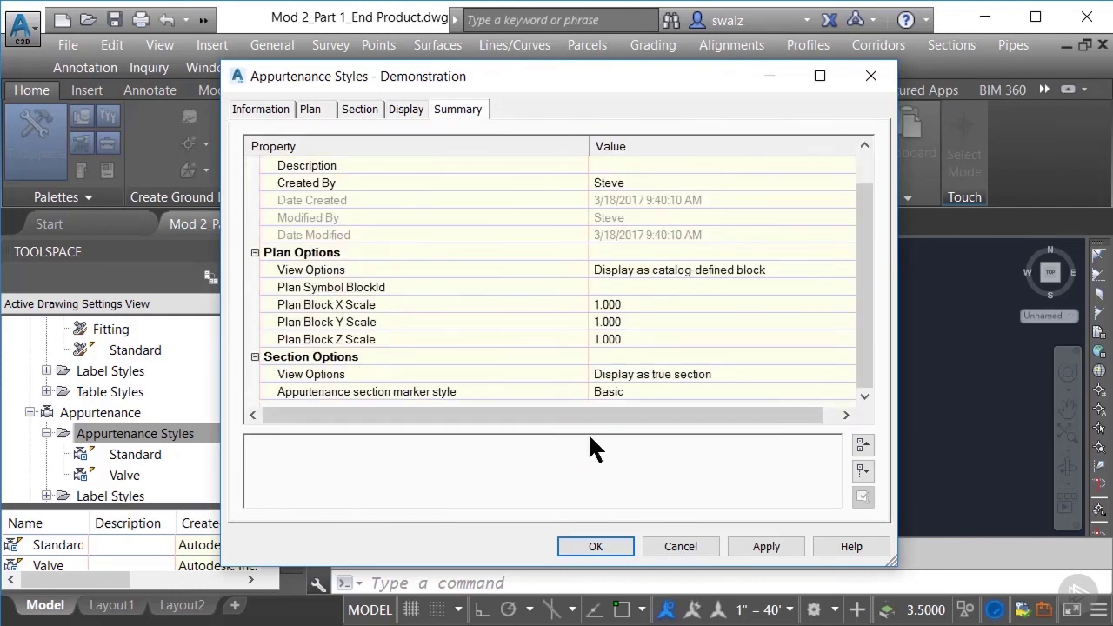
left_click(610, 542)
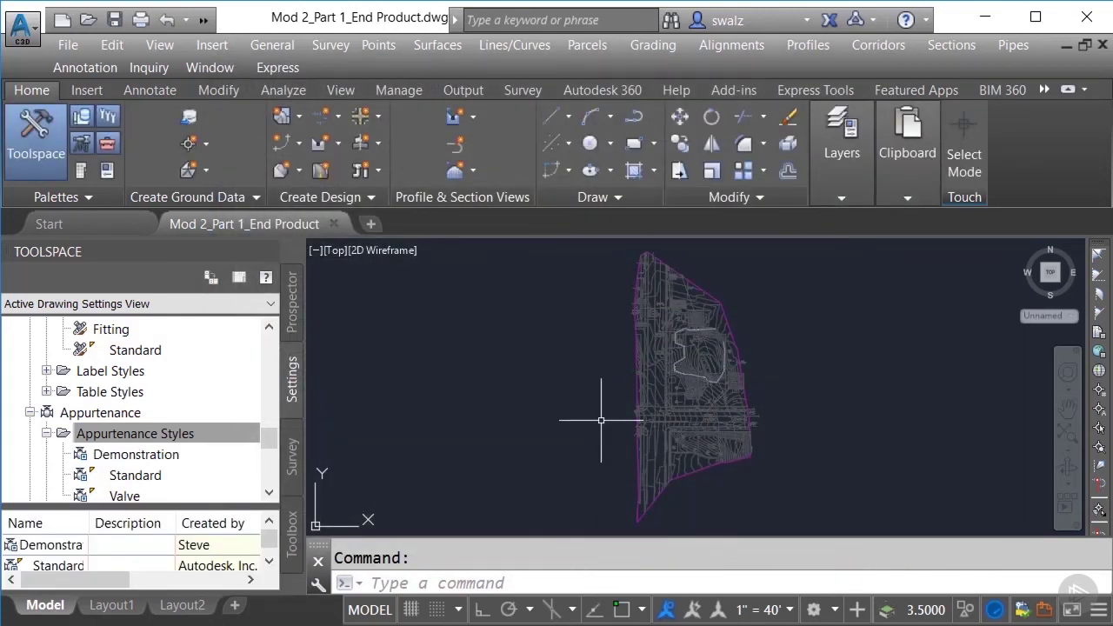
Step: Check the Demonstration styles listed in the appurtenance, fitting and pressure pipe style collections
left_click(156, 454)
scroll(155, 448, "up", 1)
left_click(139, 370)
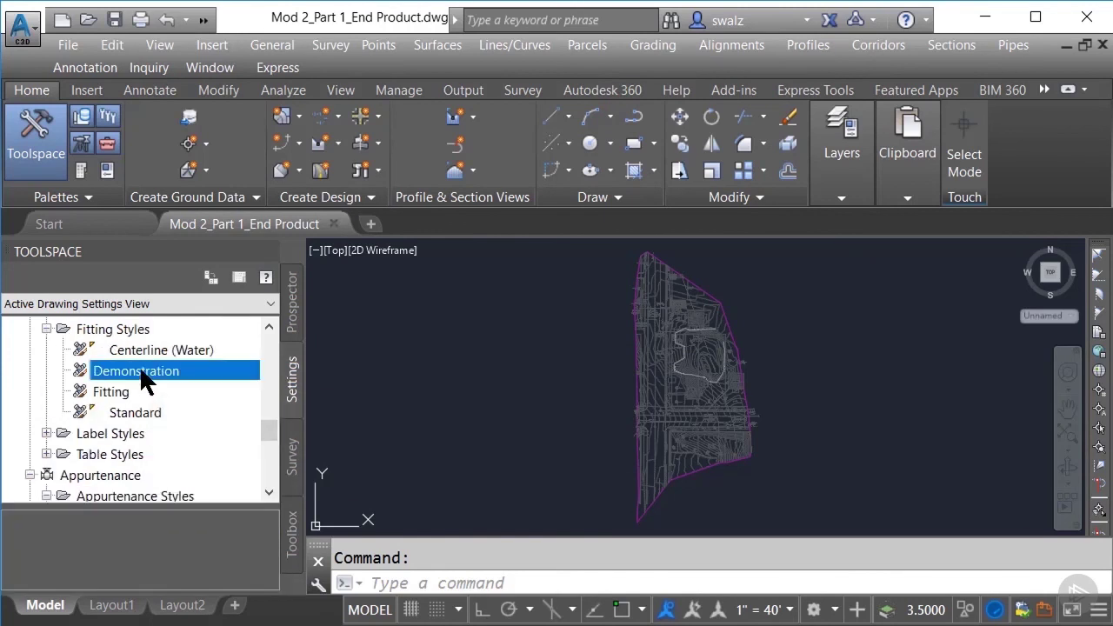
scroll(142, 370, "up", 2)
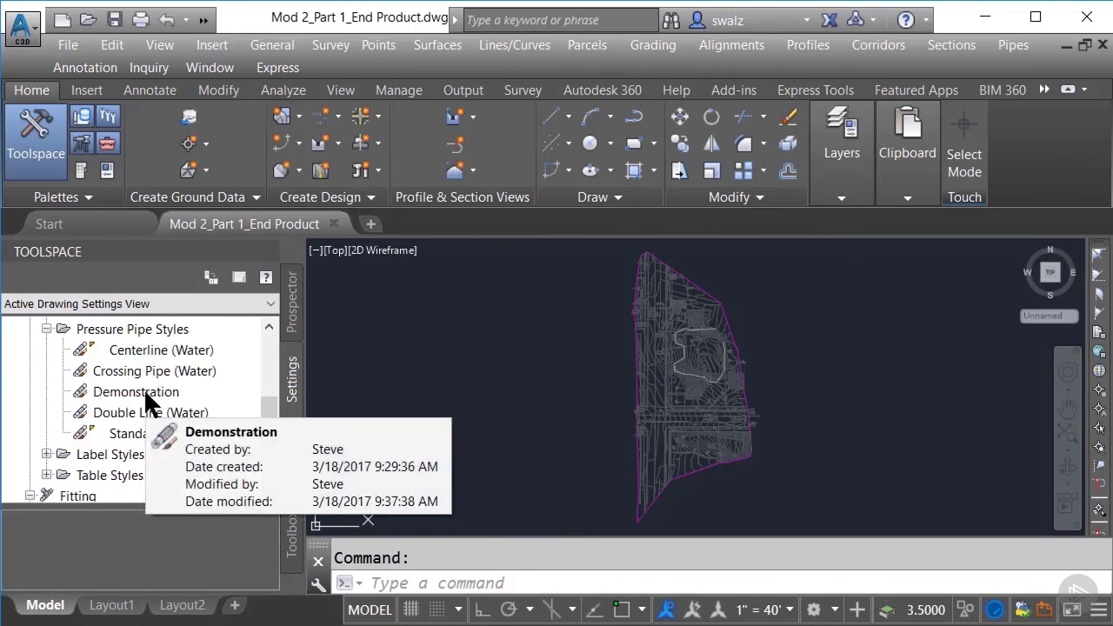
left_click(143, 391)
scroll(144, 387, "up", 1)
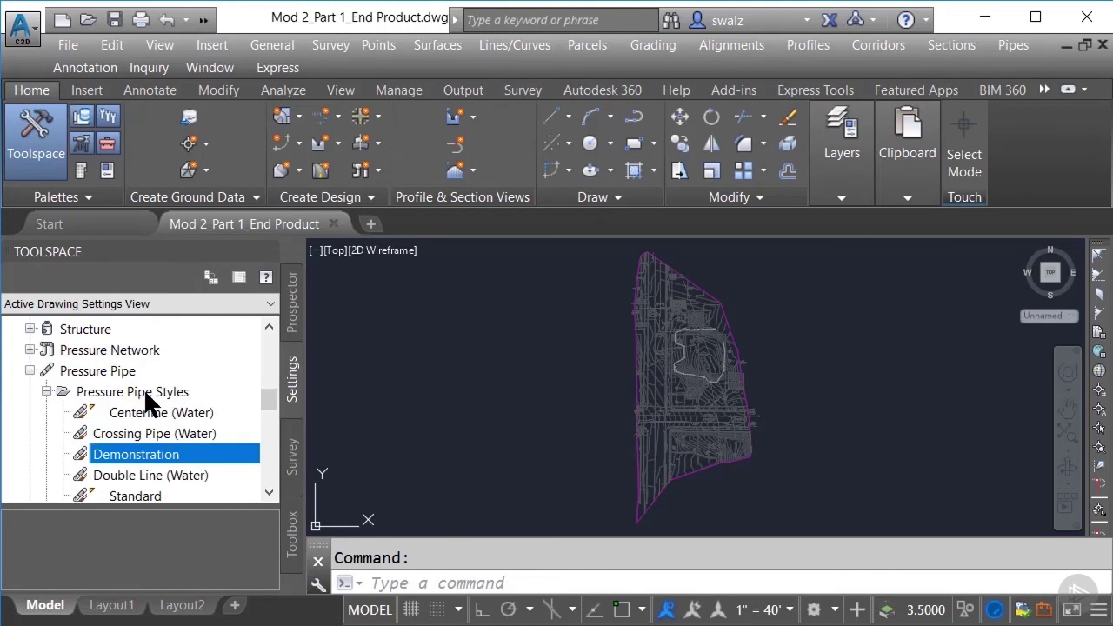